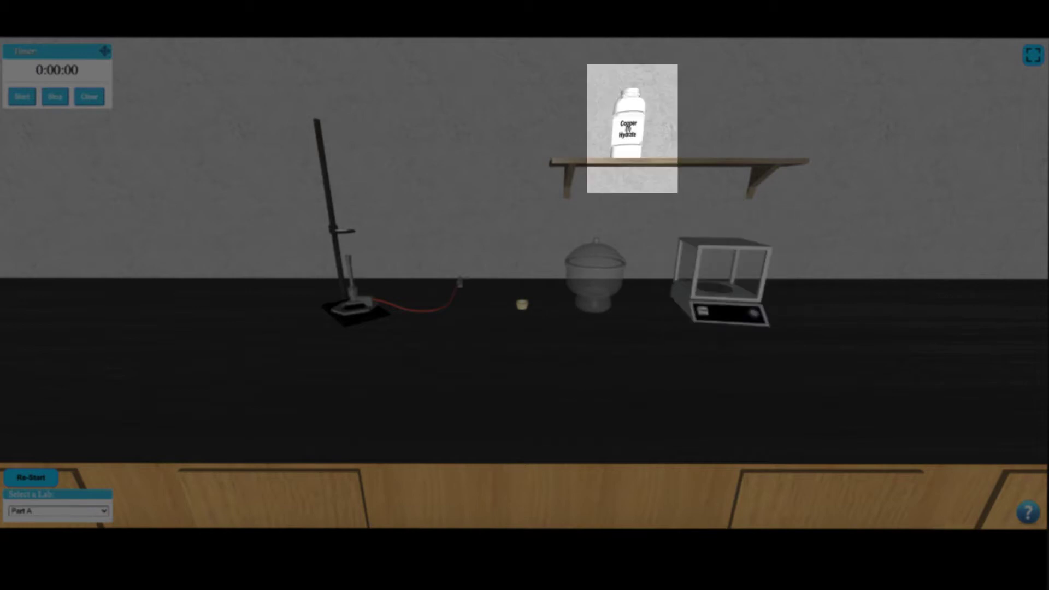
Step: Switch the Part A lab bench to full screen, leaving the dimmed tutorial view
click(1032, 55)
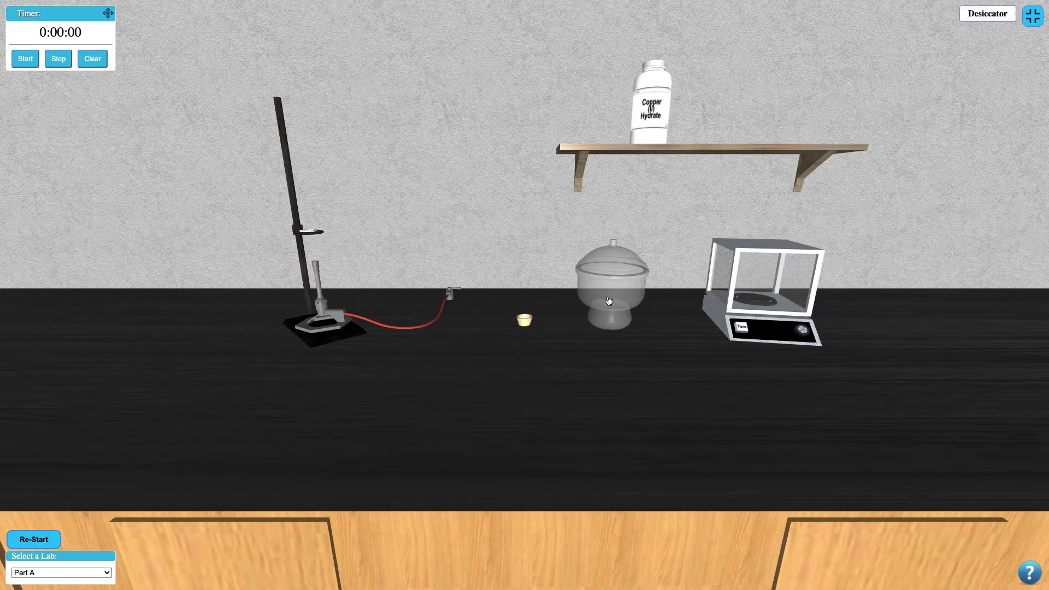
Step: Tare the 30.0000 g crucible on the balance and add 1.0000 g of copper(II) hydrate
click(608, 300)
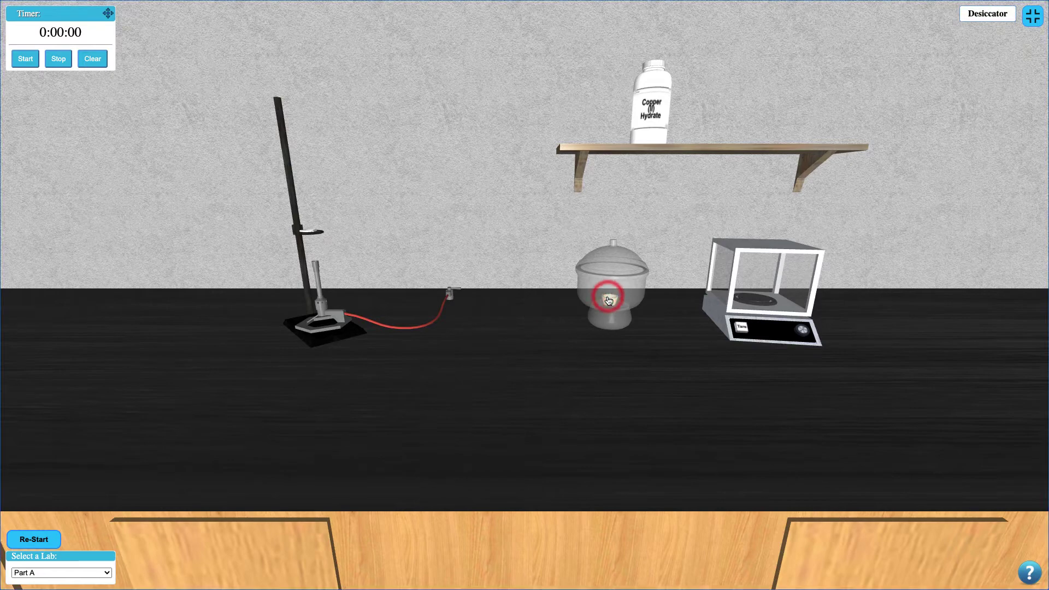
click(749, 299)
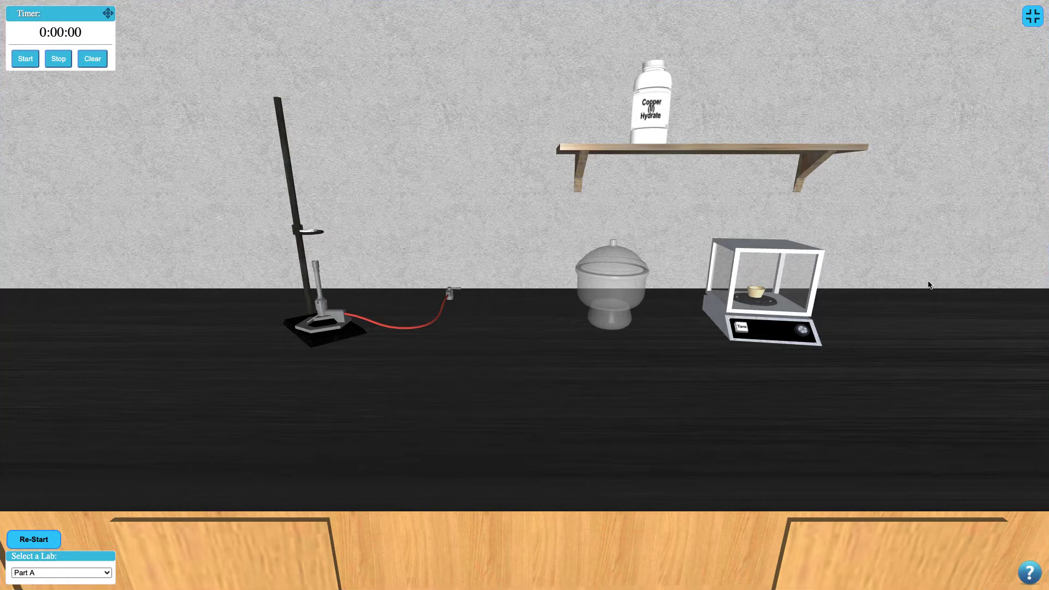
click(802, 332)
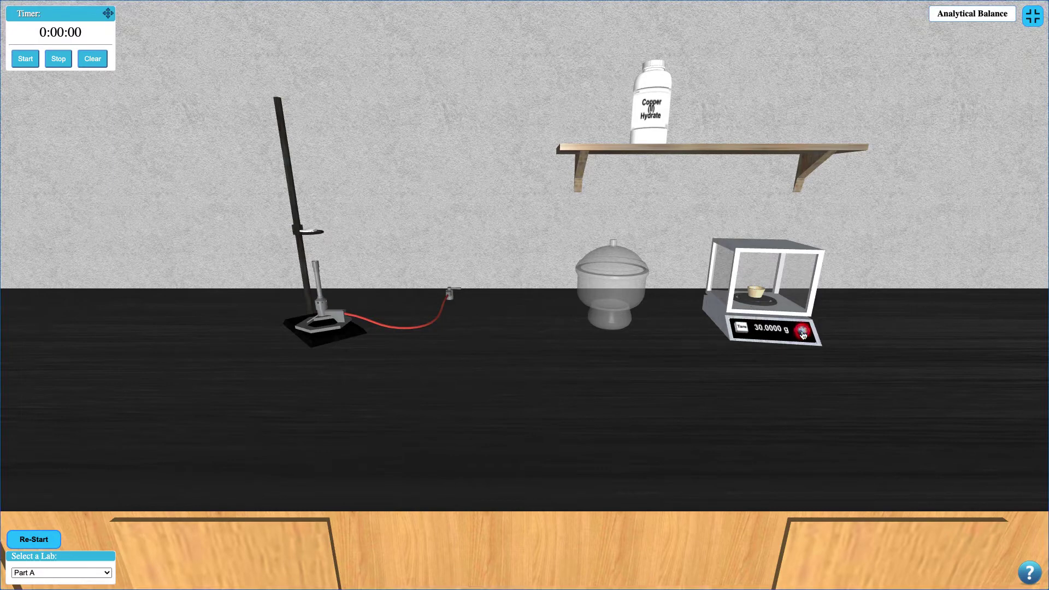
click(742, 330)
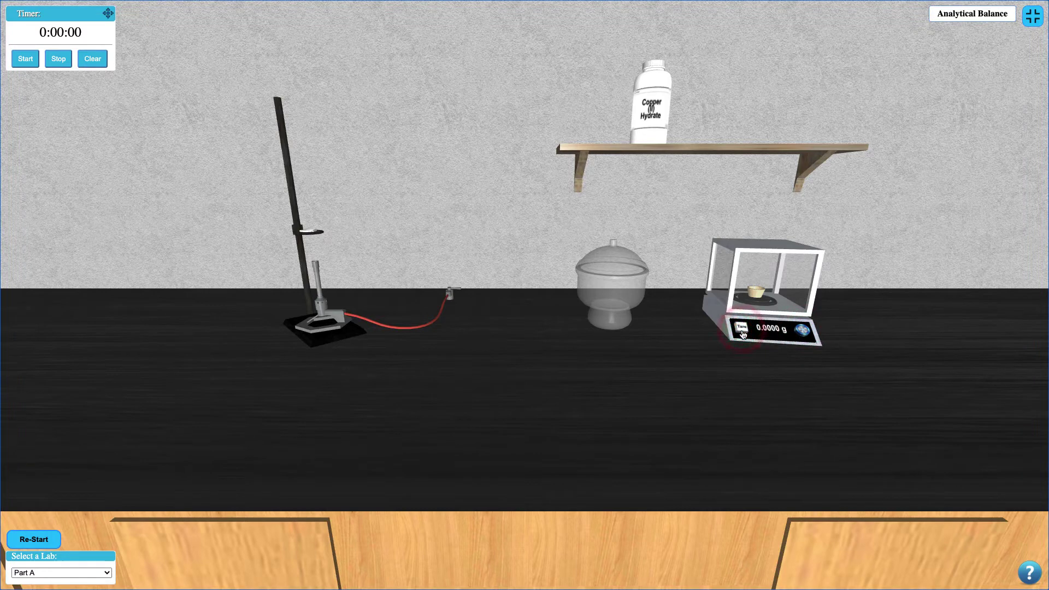
click(650, 113)
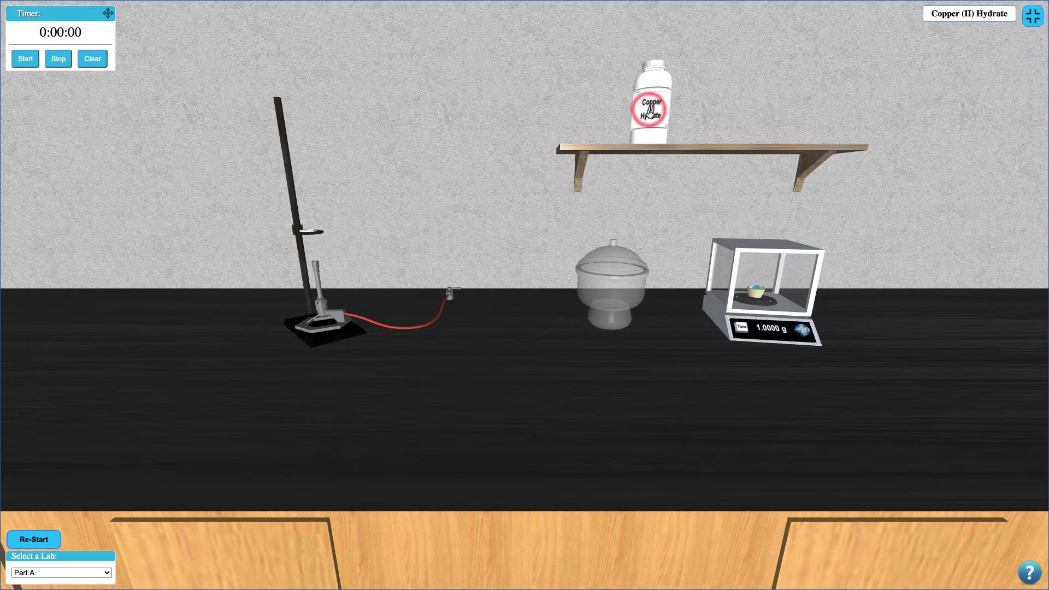
click(1032, 17)
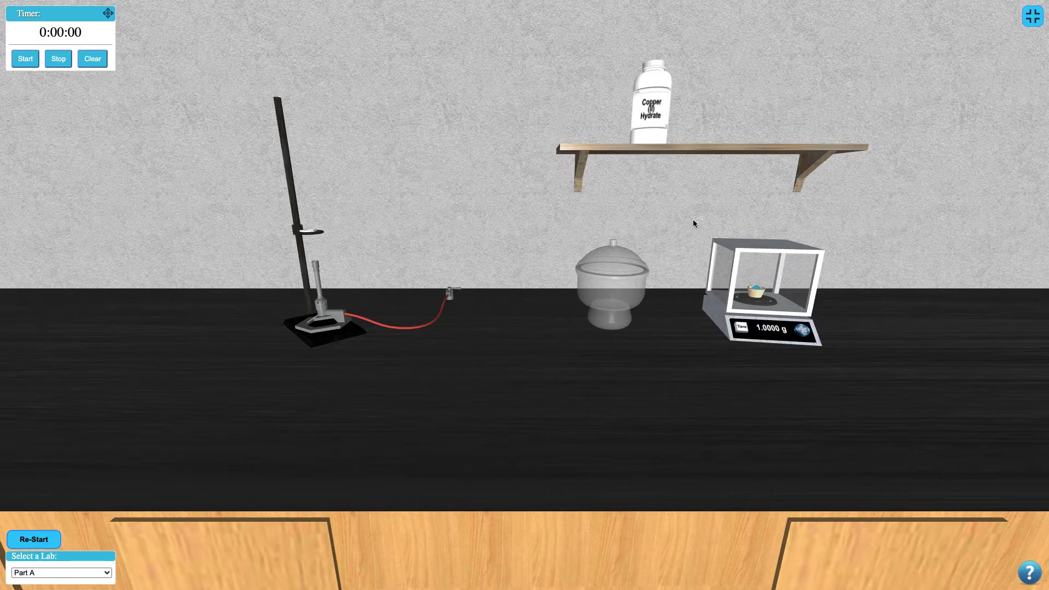
Step: Light the Bunsen burner with propane and air partly open, parking the gas panel beside the timer
click(317, 268)
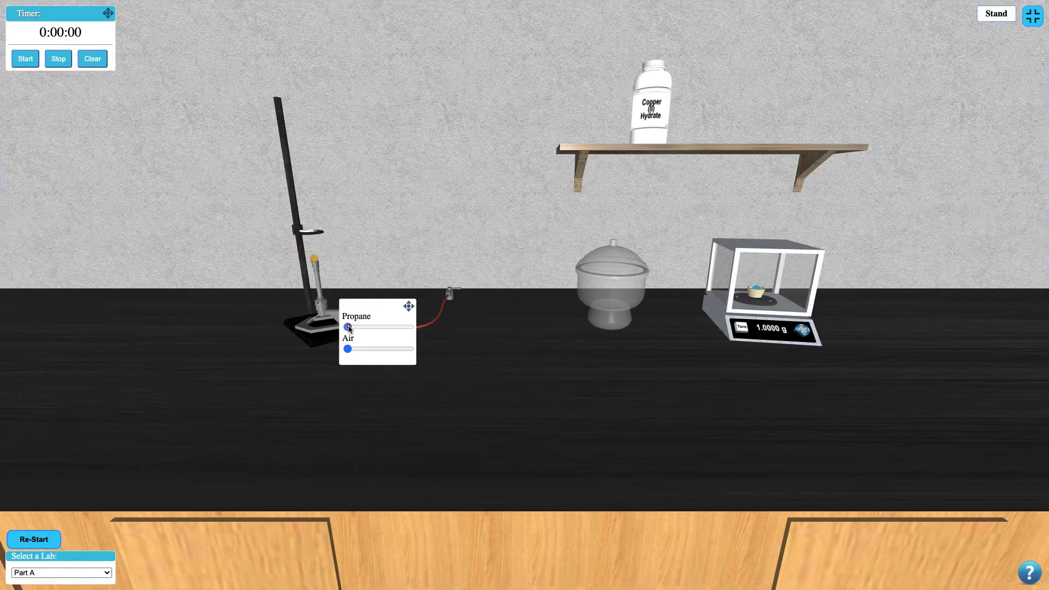
drag(353, 326, 369, 348)
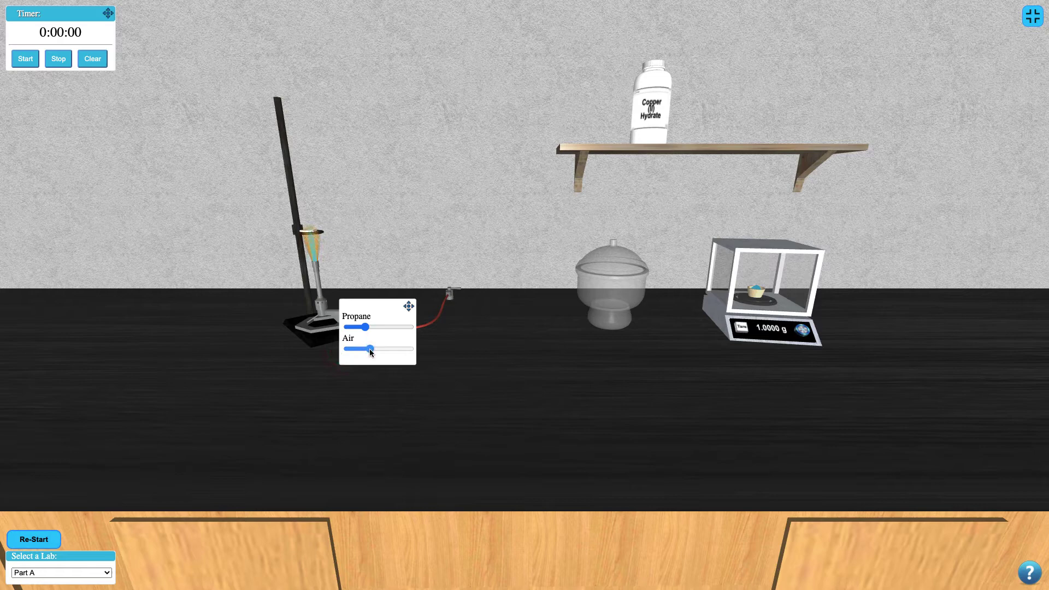
drag(409, 307, 207, 25)
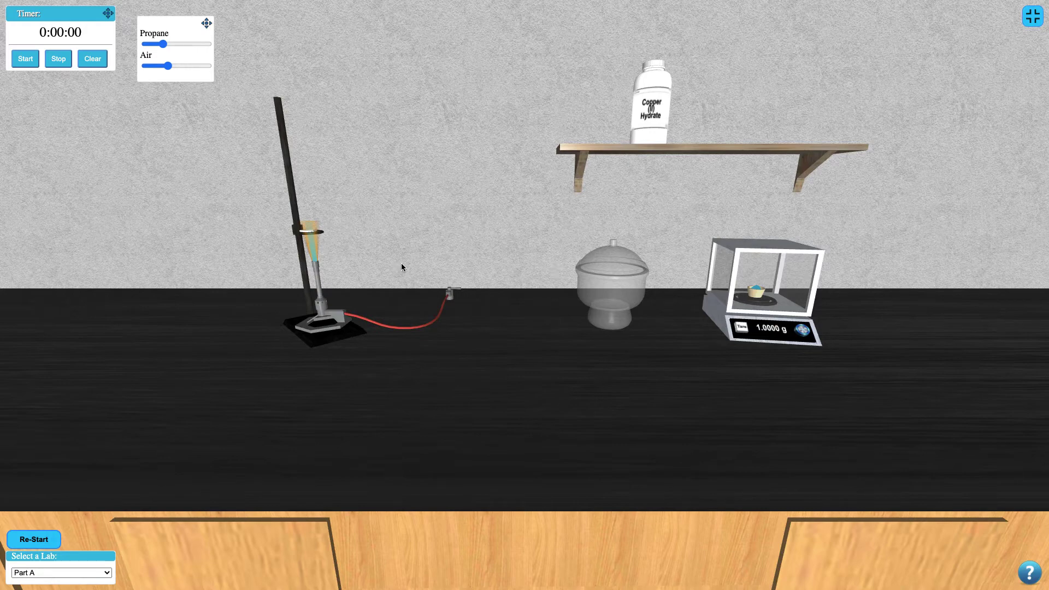
Step: Heat the crucible over the timed flame, cool it in the desiccator, and reweigh it at 0.7909 g
click(313, 236)
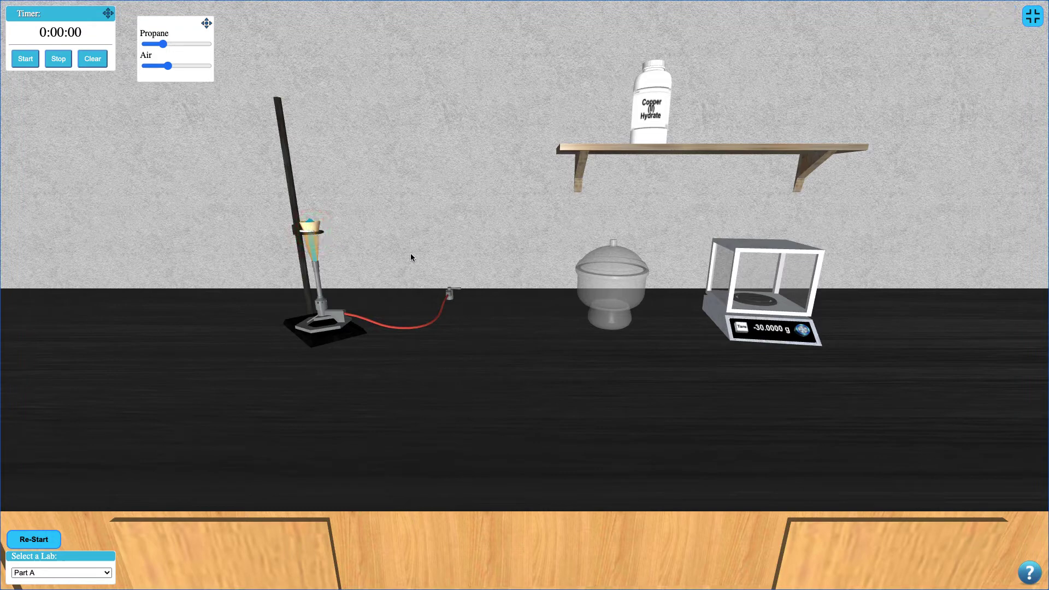
click(30, 60)
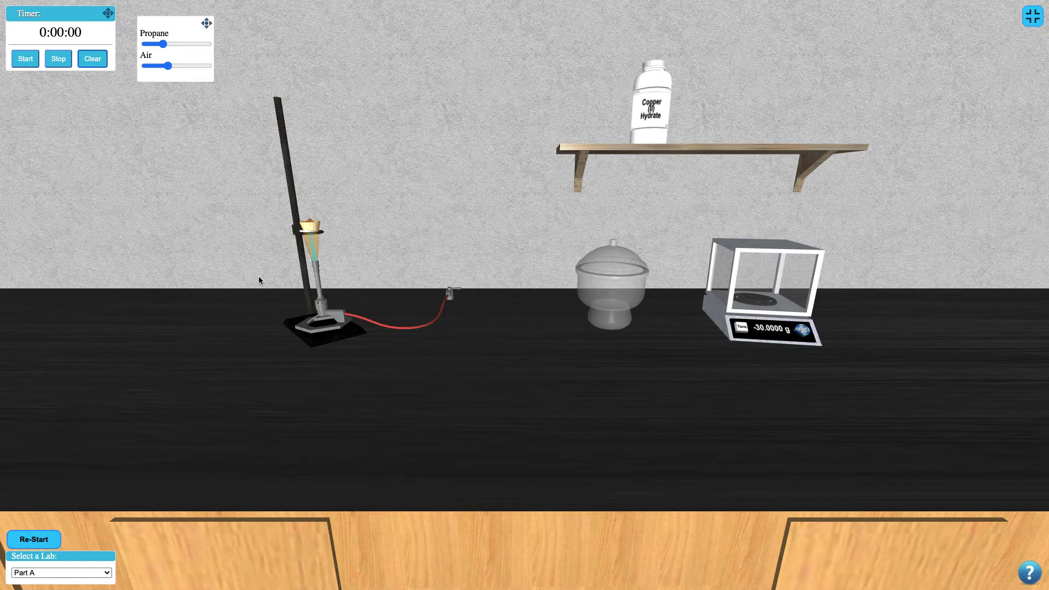
click(317, 269)
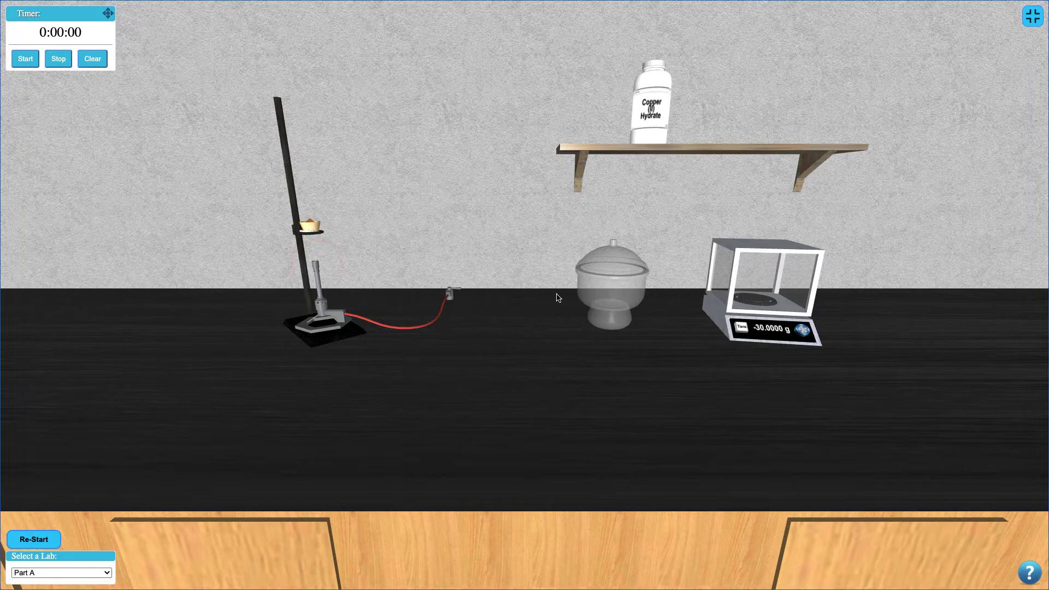
click(611, 297)
click(757, 299)
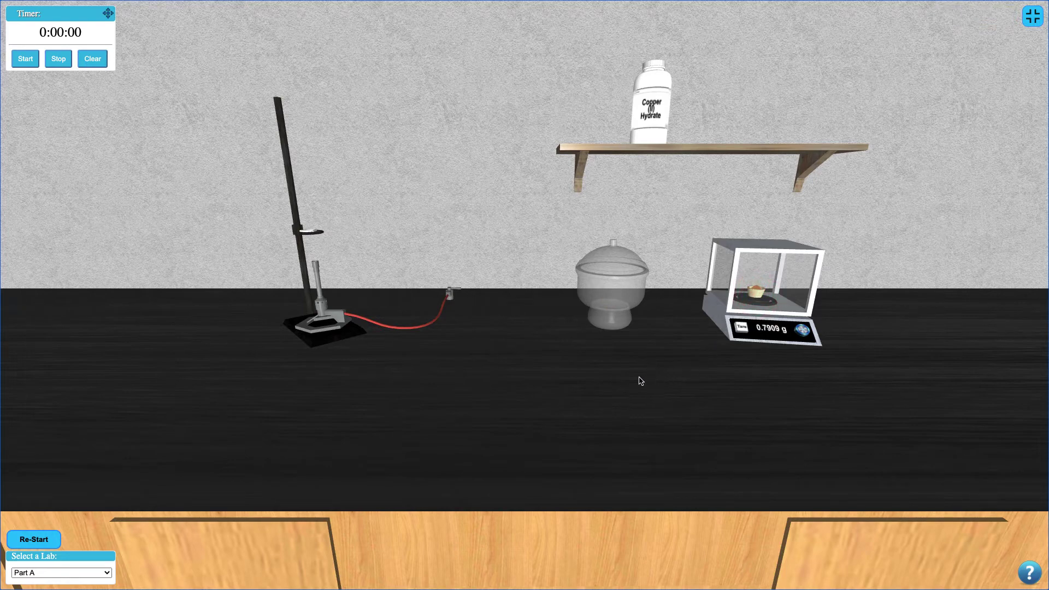
Step: Restart the experiment to load the Part B bench with beaker, HCl and magnesium
click(34, 539)
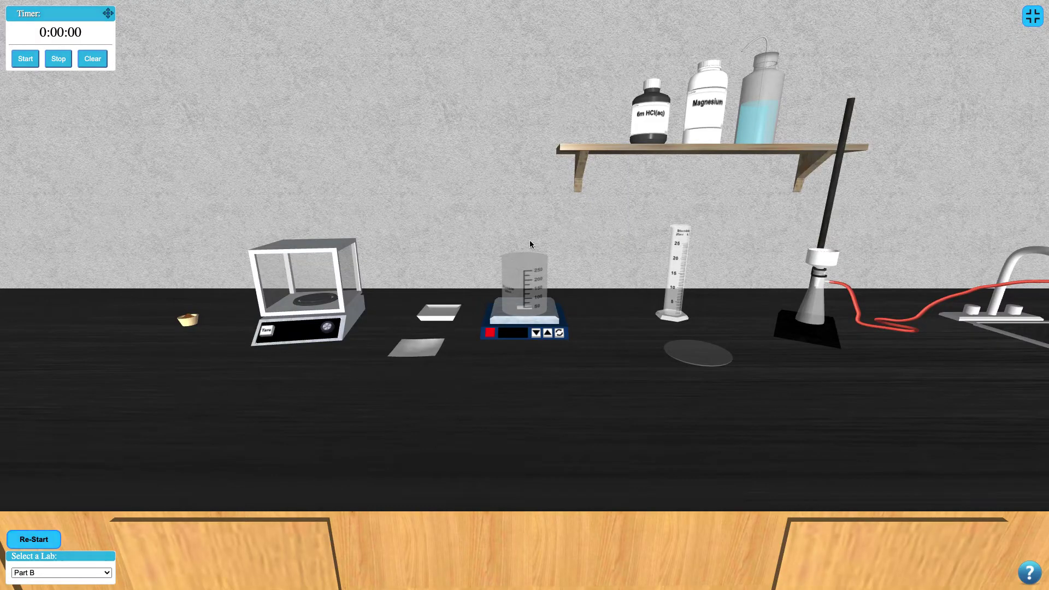
Step: Empty the crucible into the 250 ml beaker and add wash-bottle water up toward 50.0
click(188, 322)
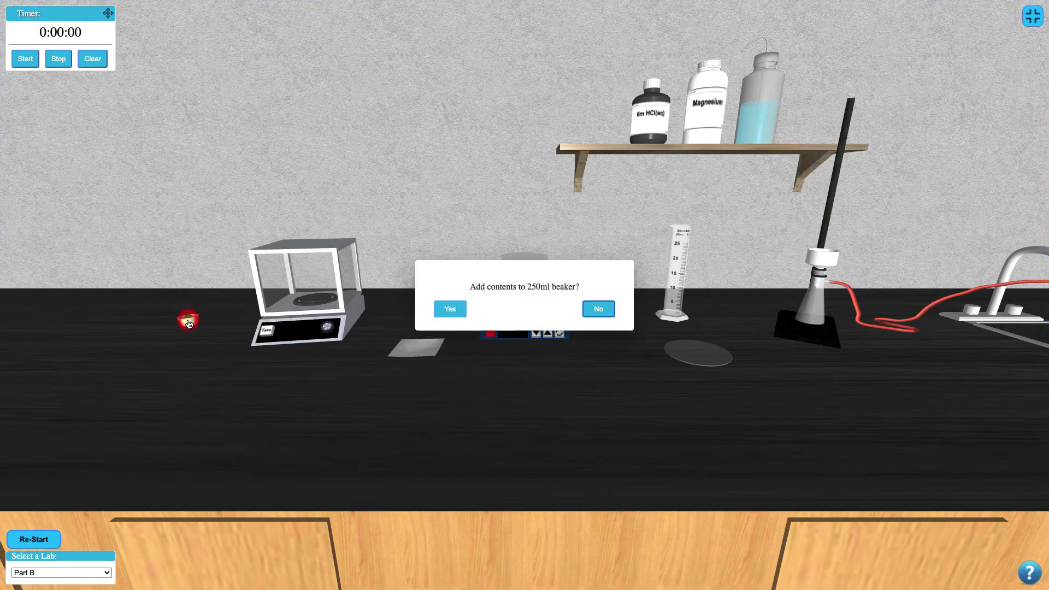
click(444, 307)
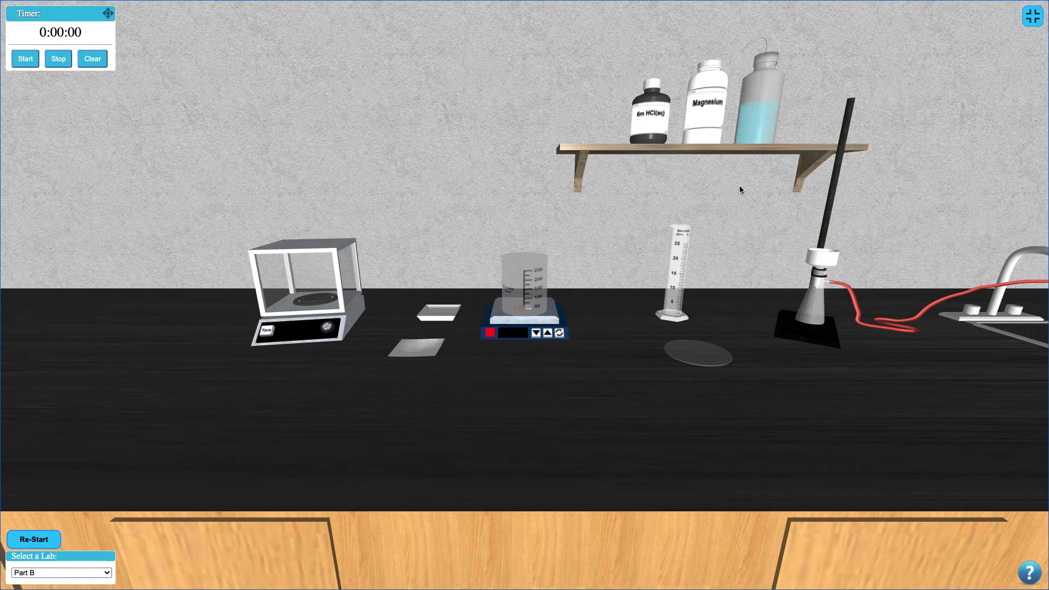
click(762, 128)
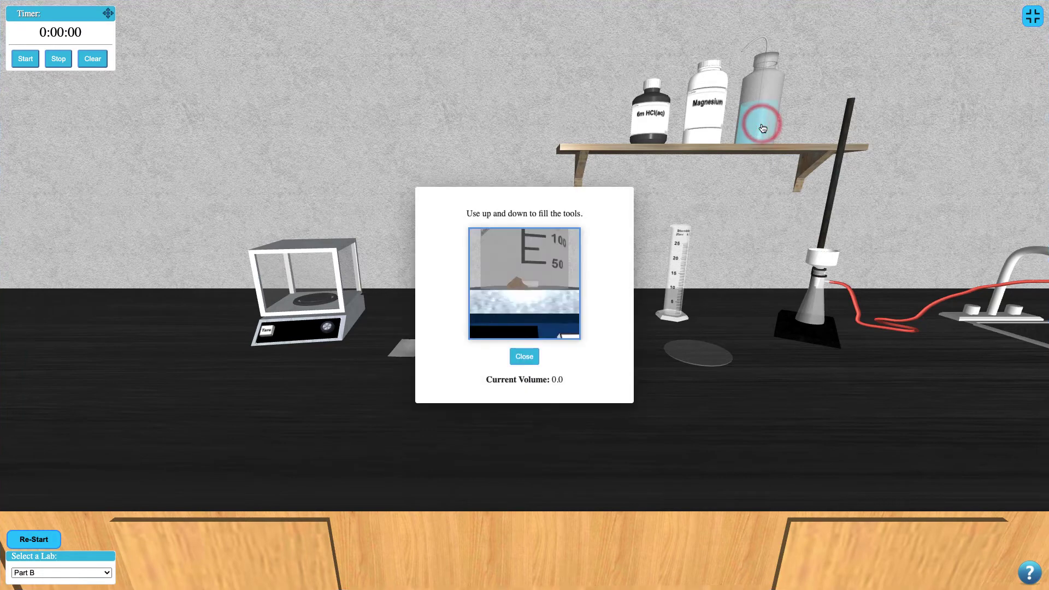
key(Up)
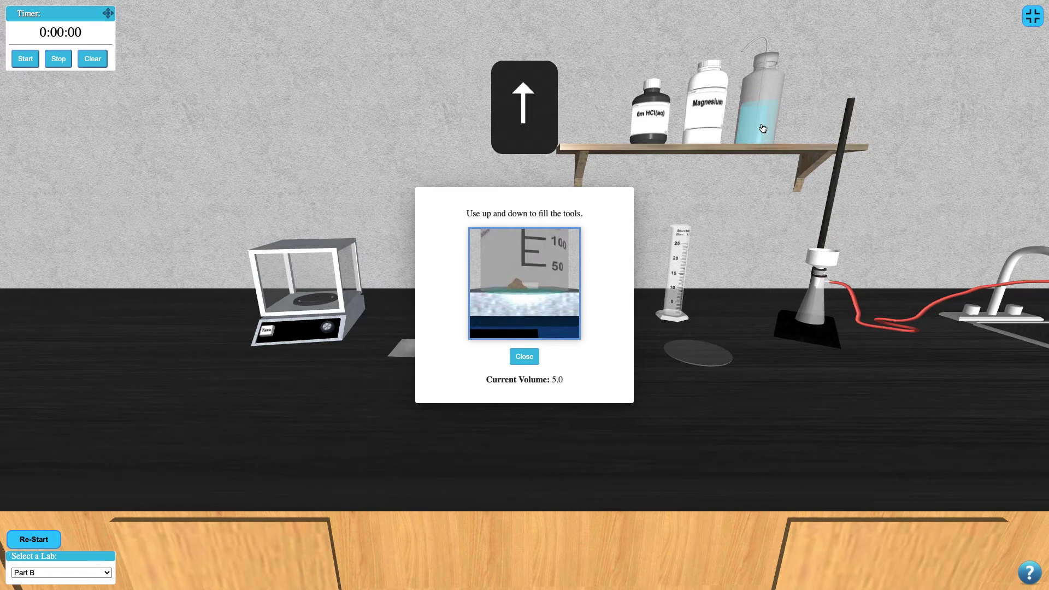
key(Up)
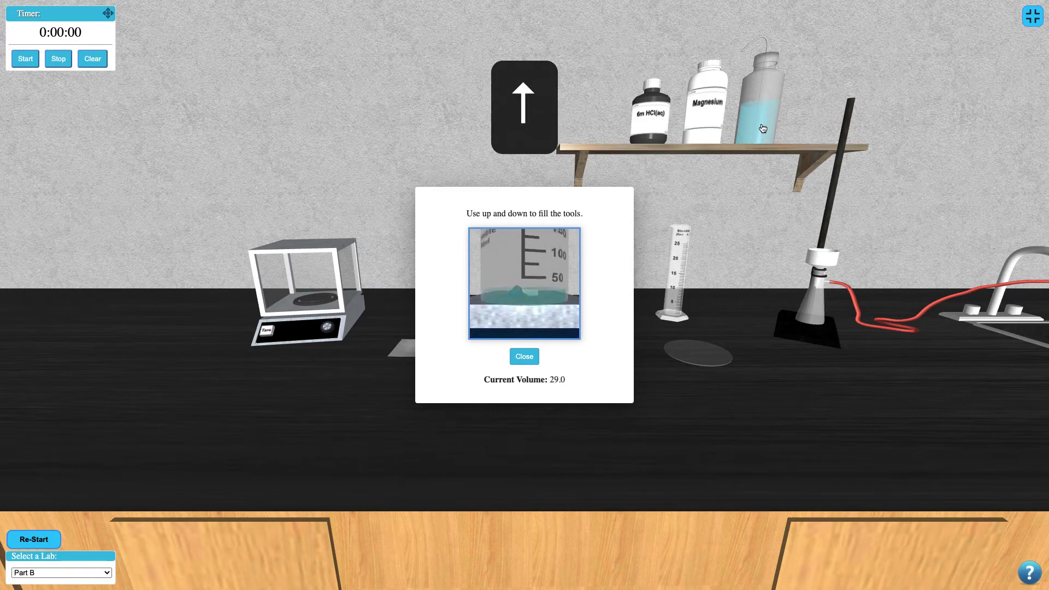
key(Up)
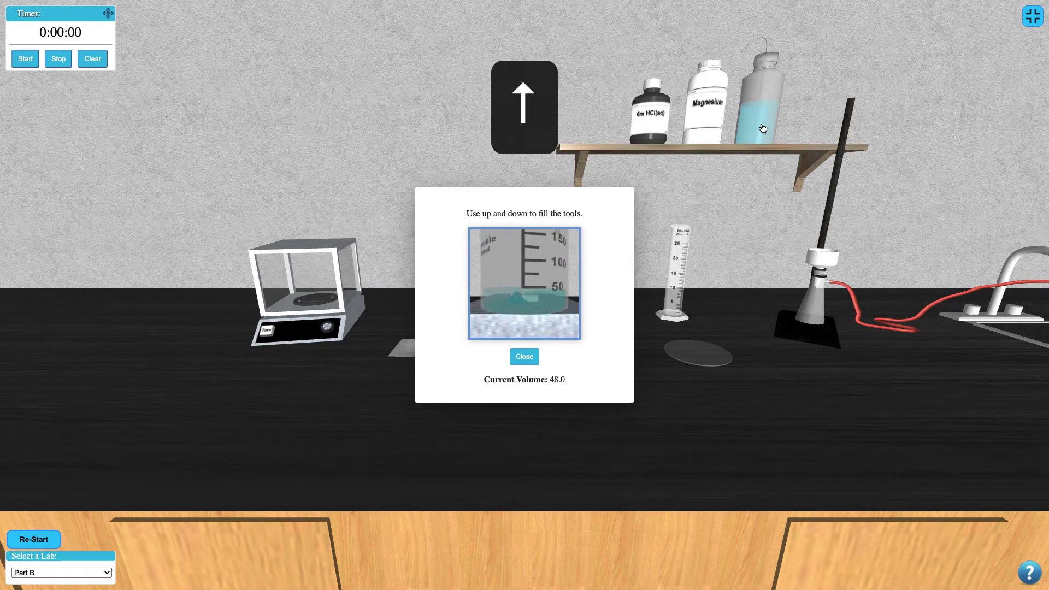
click(528, 356)
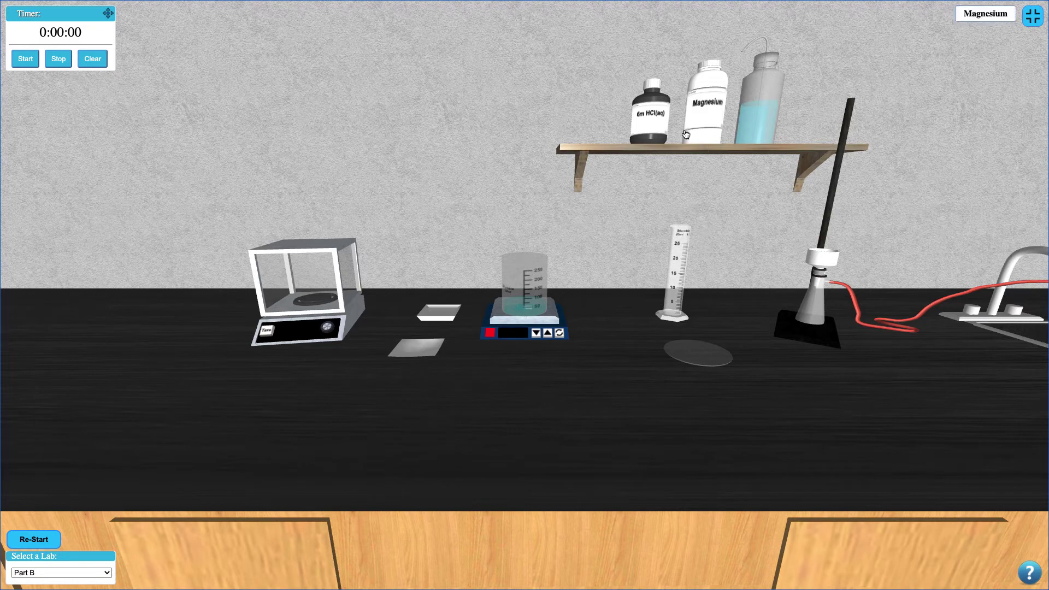
click(657, 123)
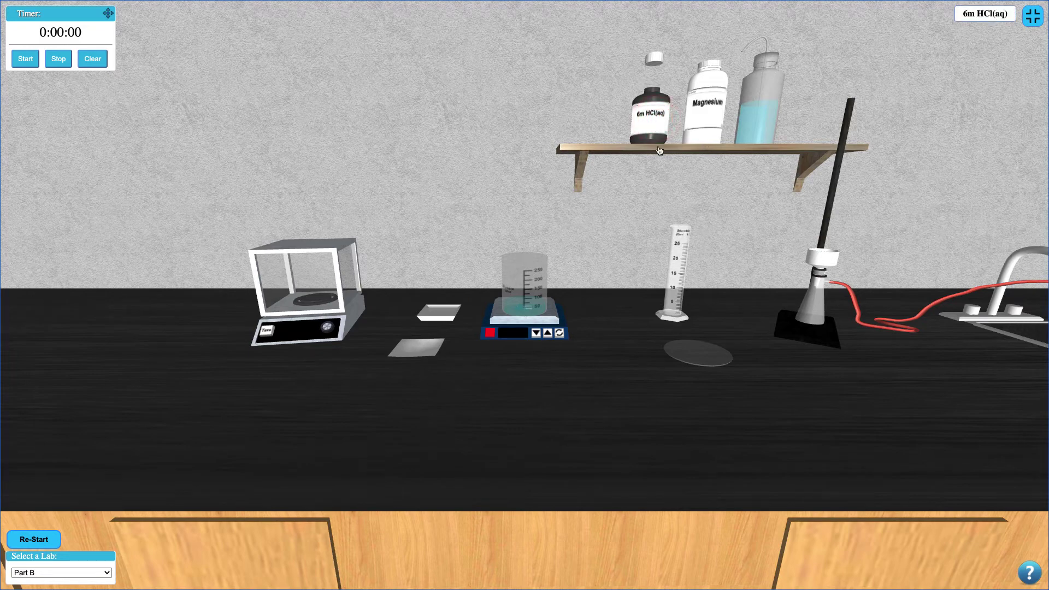
click(676, 273)
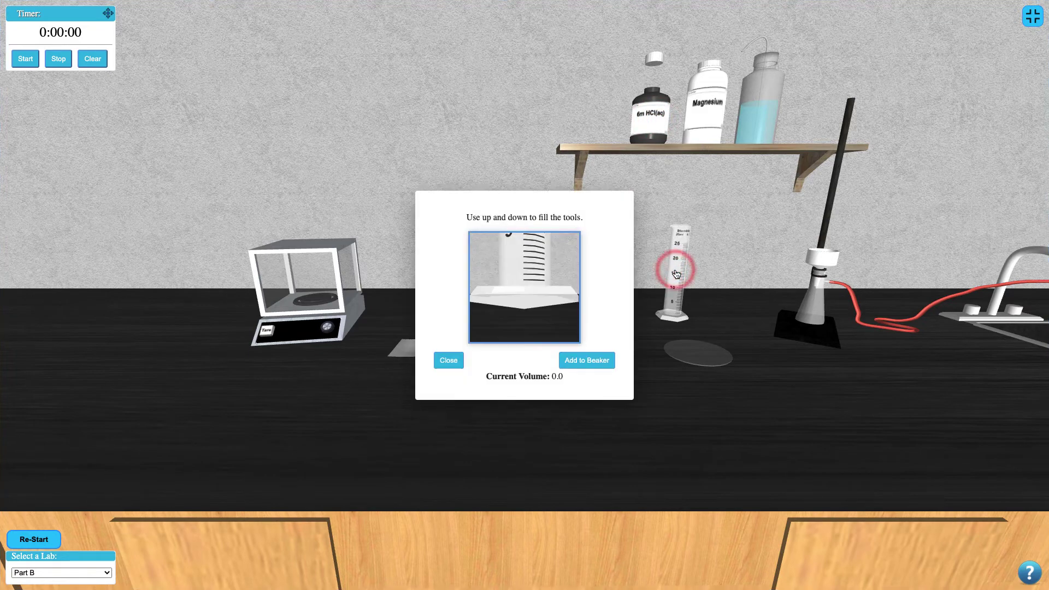
key(Up)
key(Up)
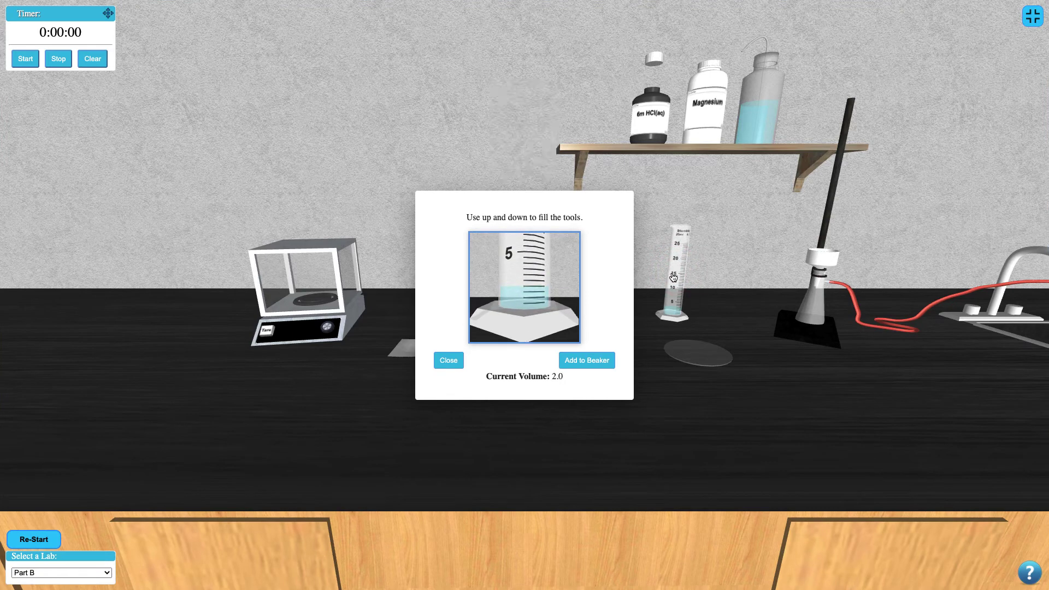
click(585, 362)
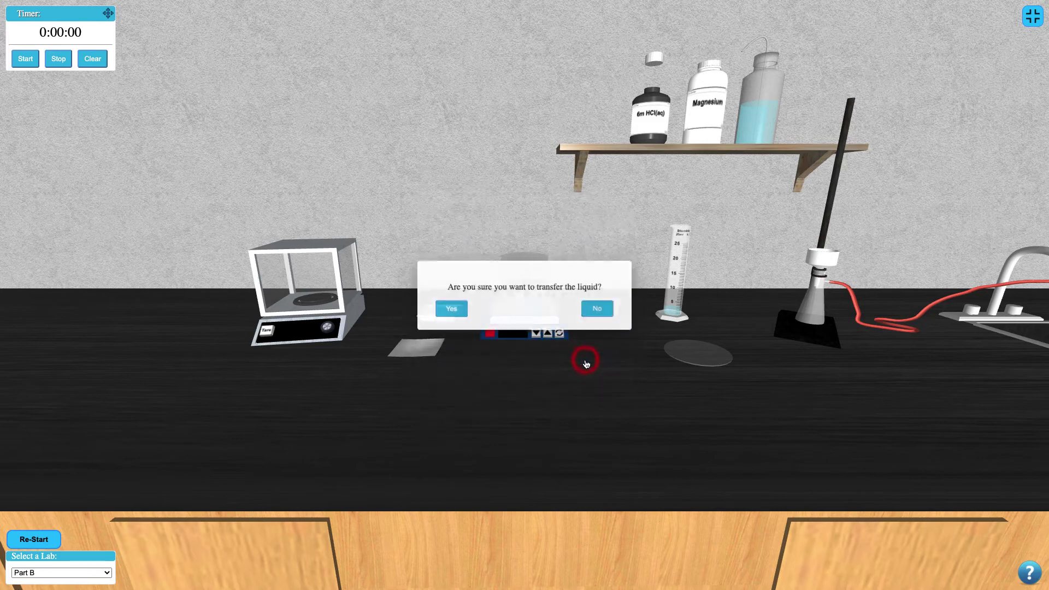
click(458, 308)
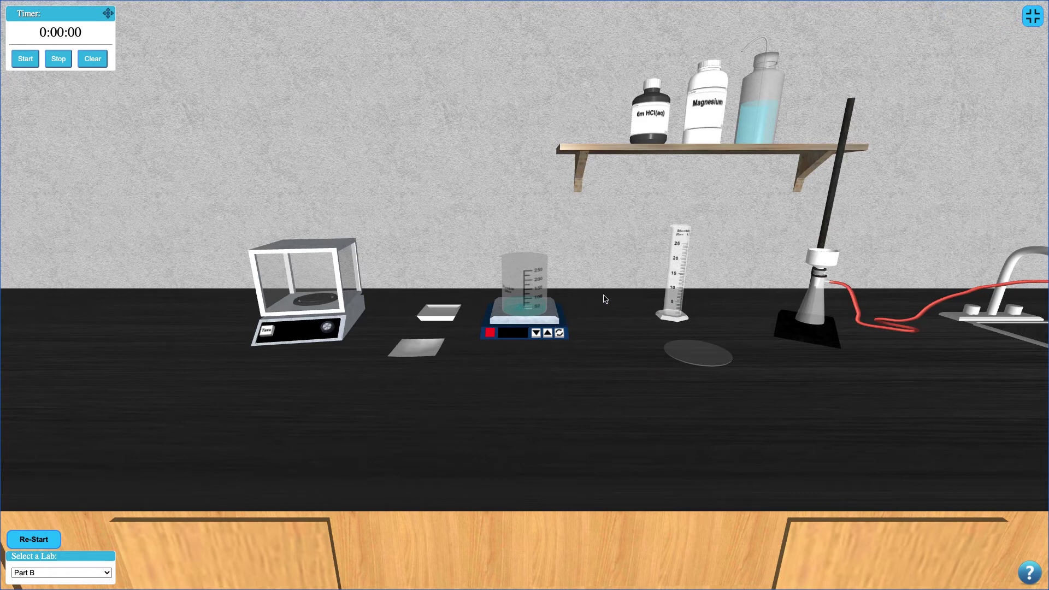
Step: Submit the calculated magnesium mass and transfer the magnesium sample into the beaker
click(706, 128)
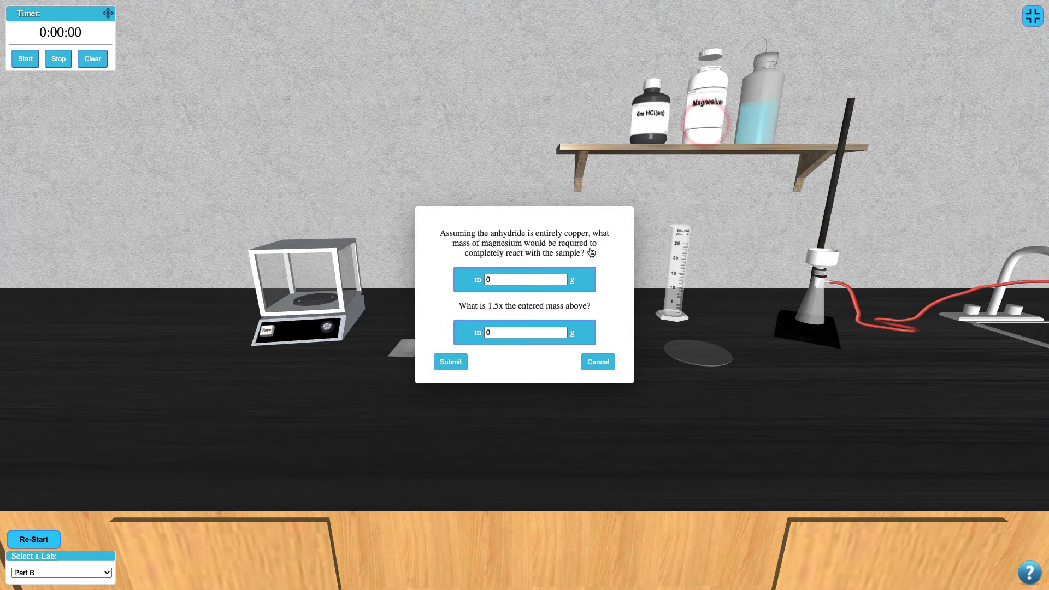
click(521, 280)
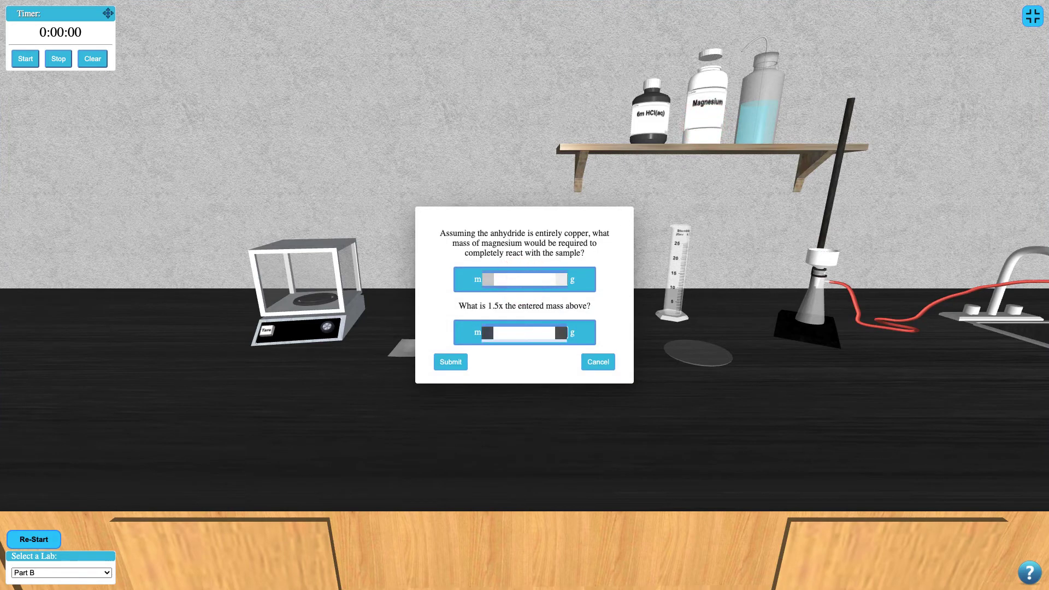
click(457, 363)
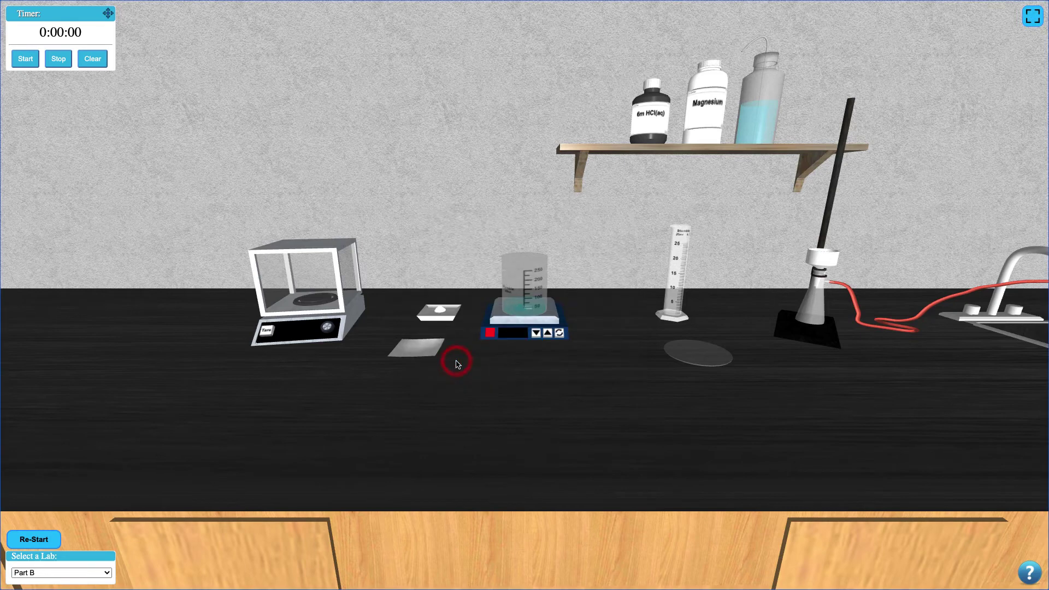
click(445, 312)
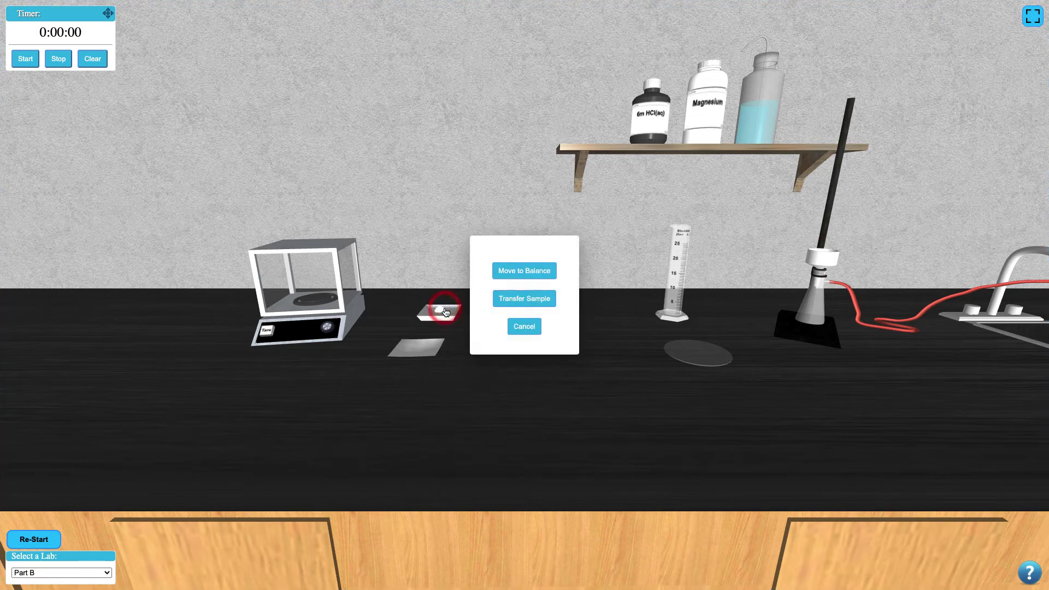
click(538, 298)
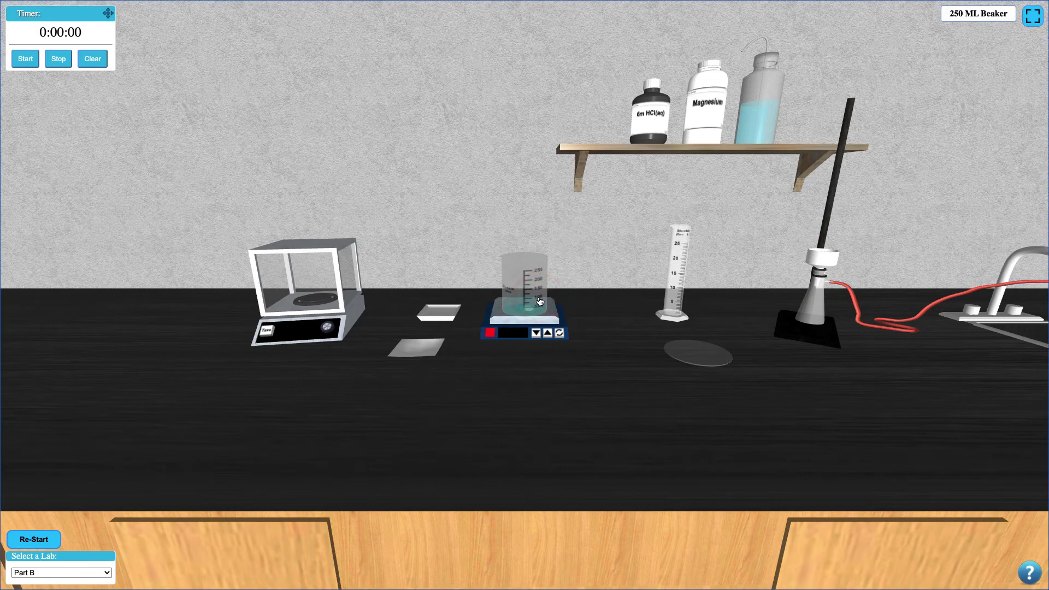
Step: Switch on the hot plate and cover the beaker with the watch glass
click(559, 333)
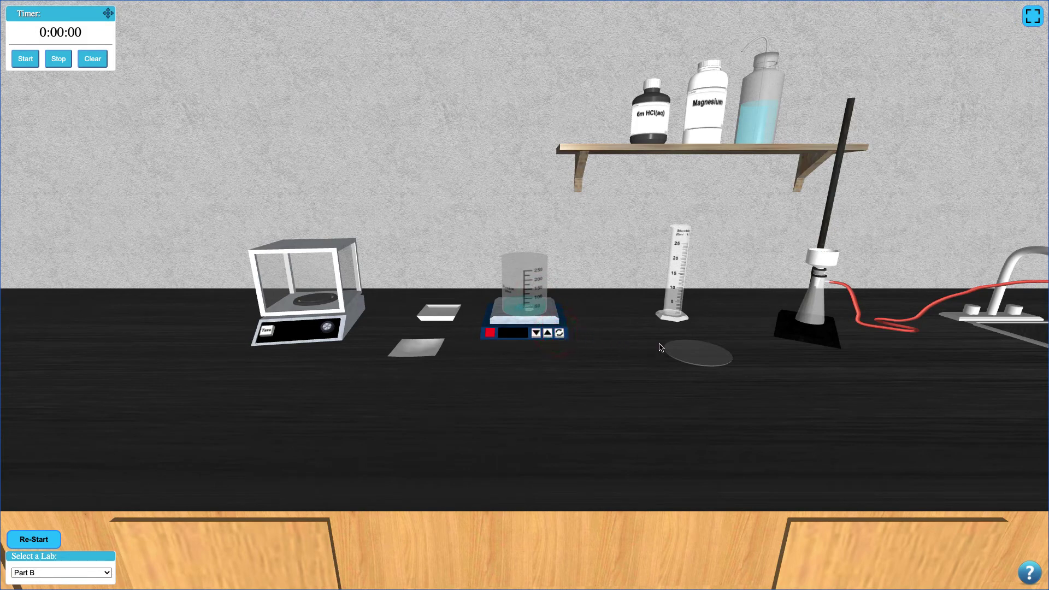
click(684, 352)
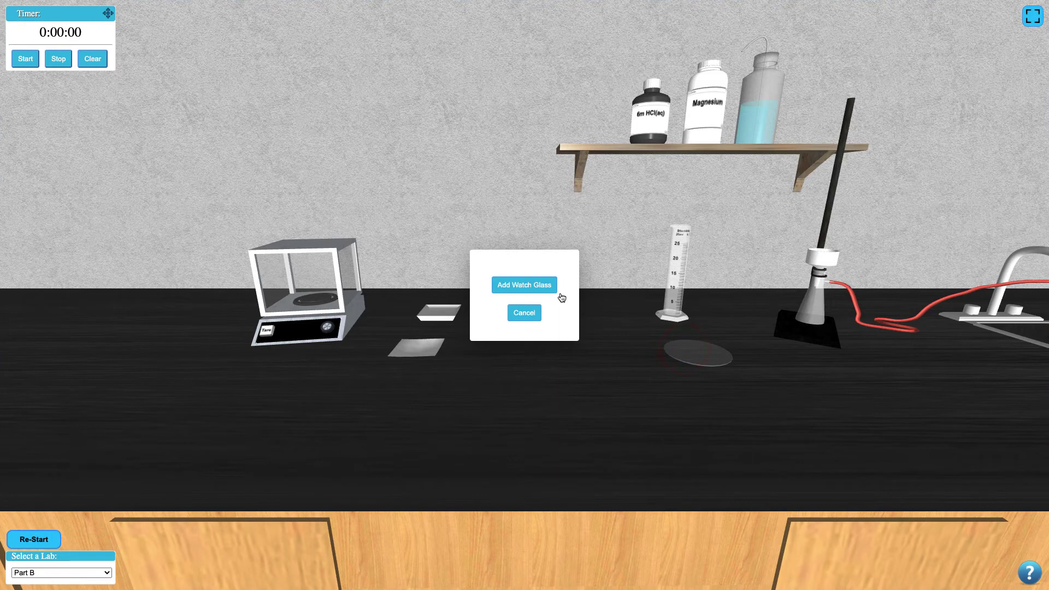
click(540, 285)
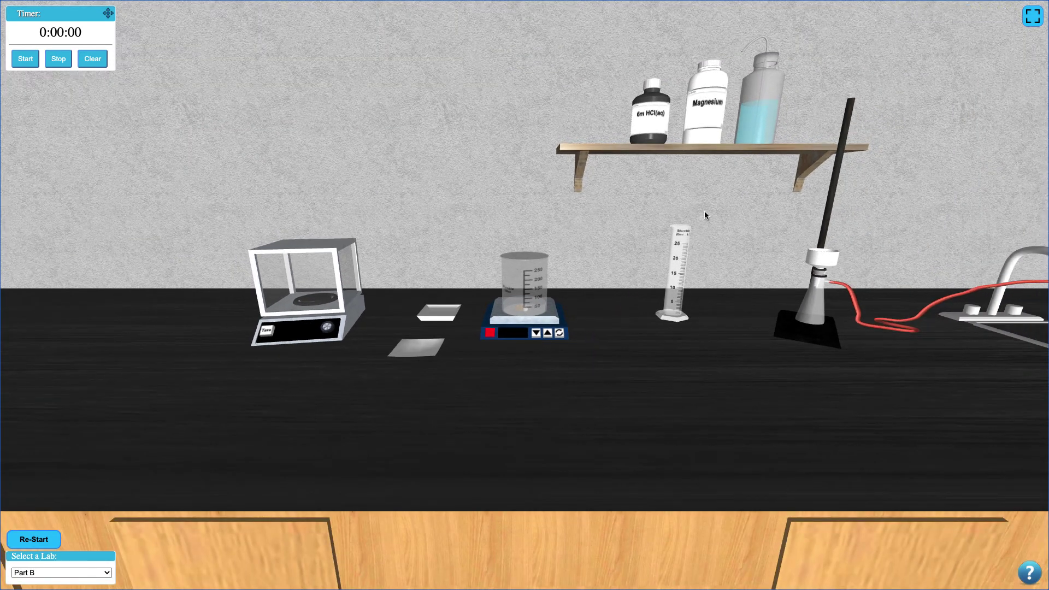
Step: Fill the graduated cylinder with 6 M HCl to 6.0 mL and transfer it into the hot-plate beaker
click(652, 130)
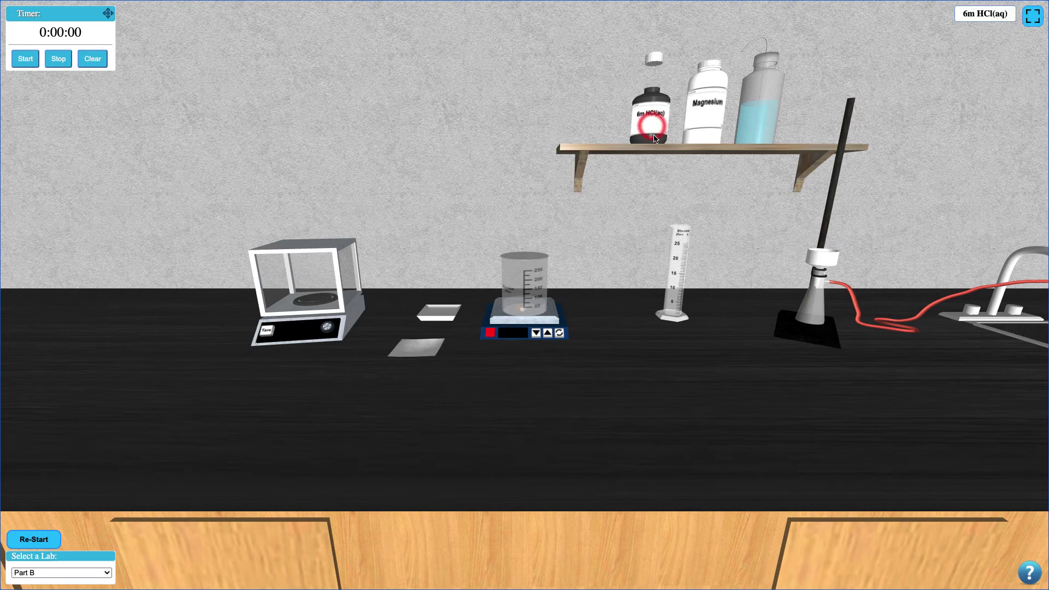
click(681, 263)
key(Up)
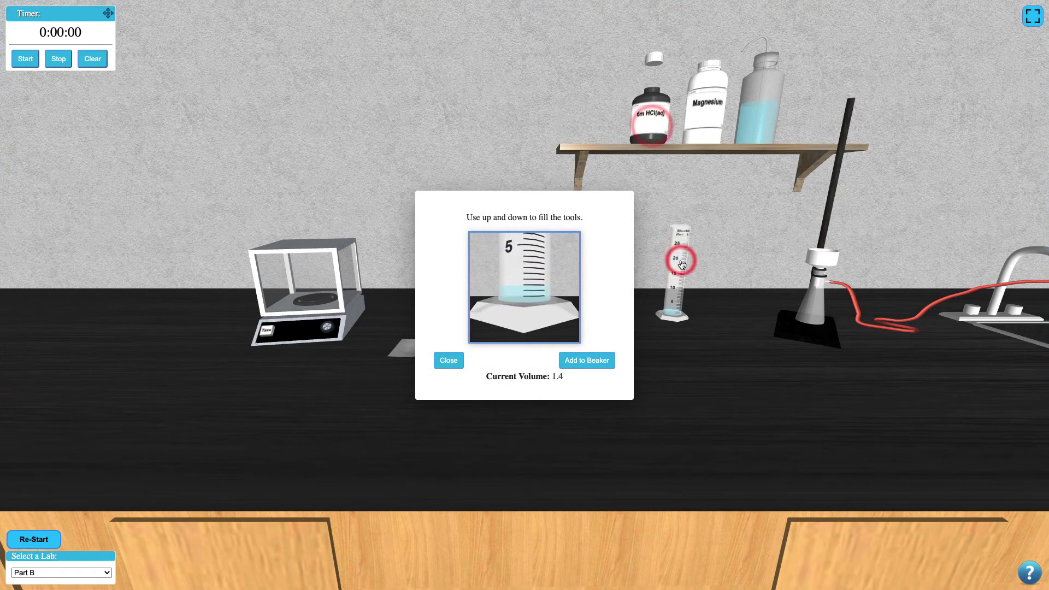
click(593, 363)
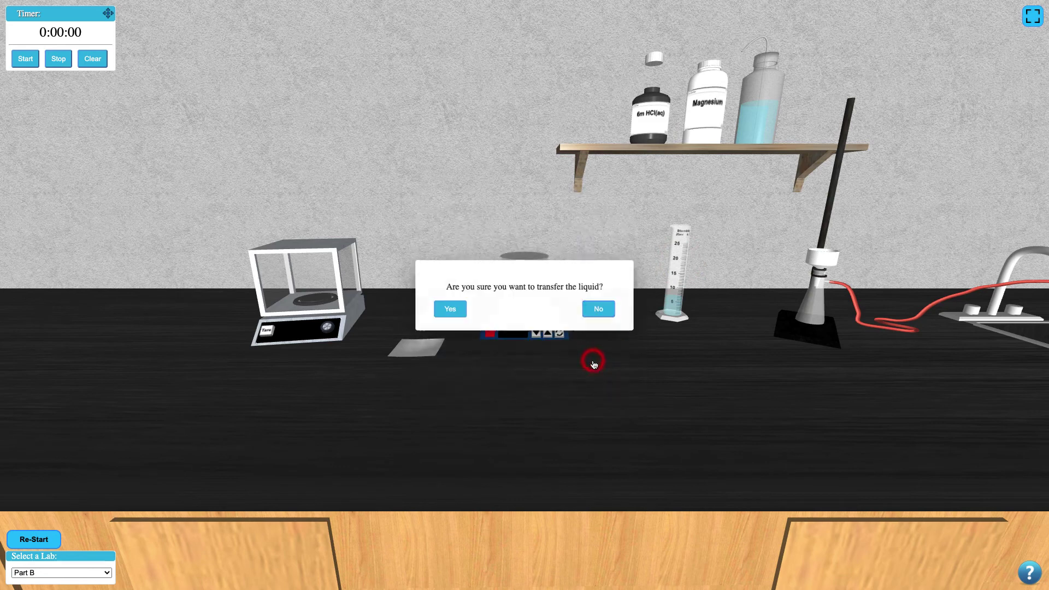
click(450, 309)
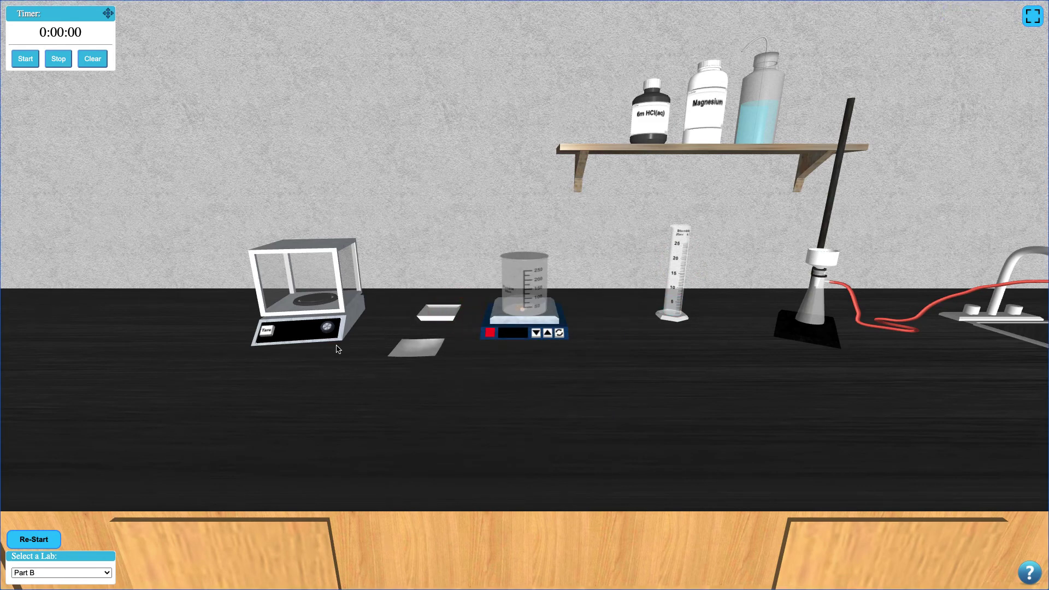
Step: Weigh the filter paper in the weighing boat on the balance at 2.3390 g
click(328, 329)
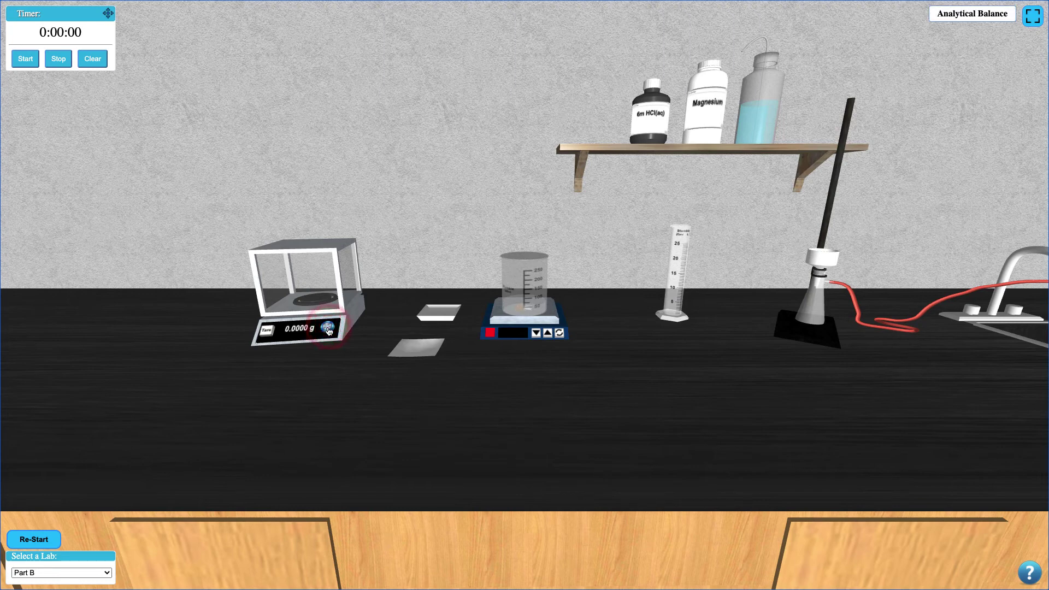
click(416, 354)
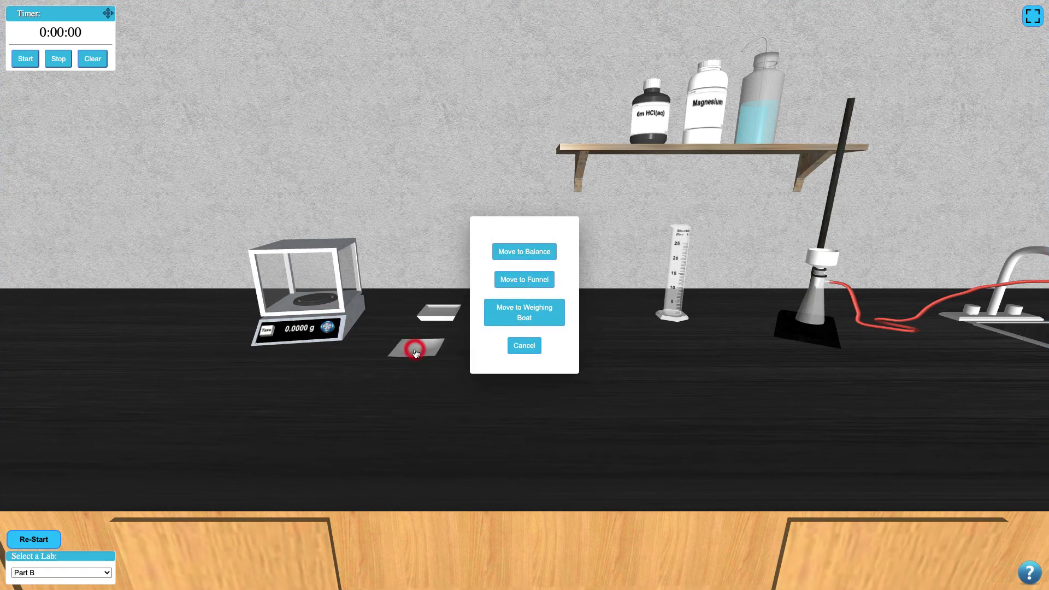
click(526, 314)
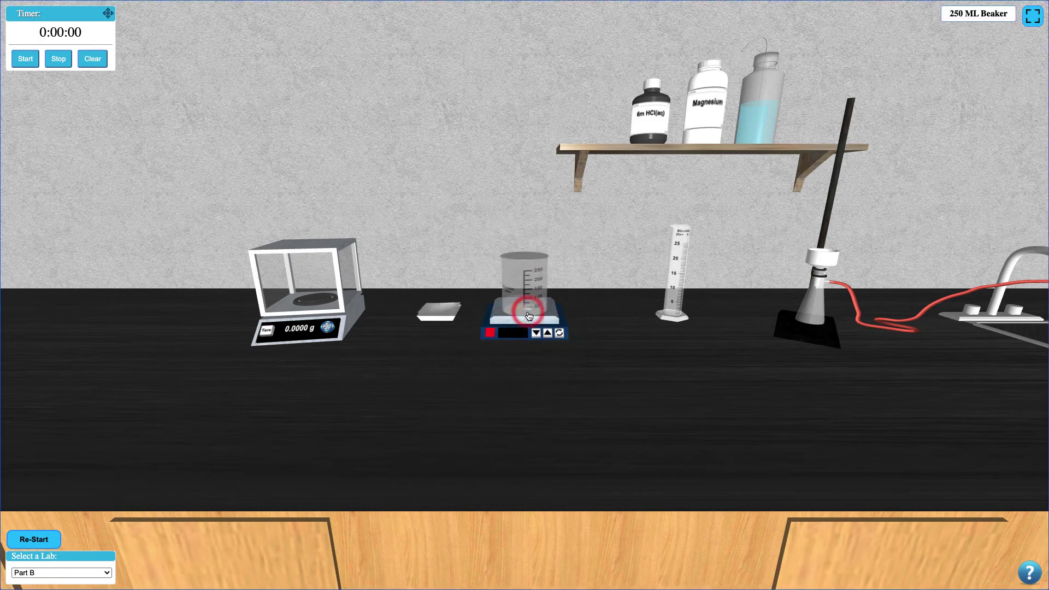
click(445, 319)
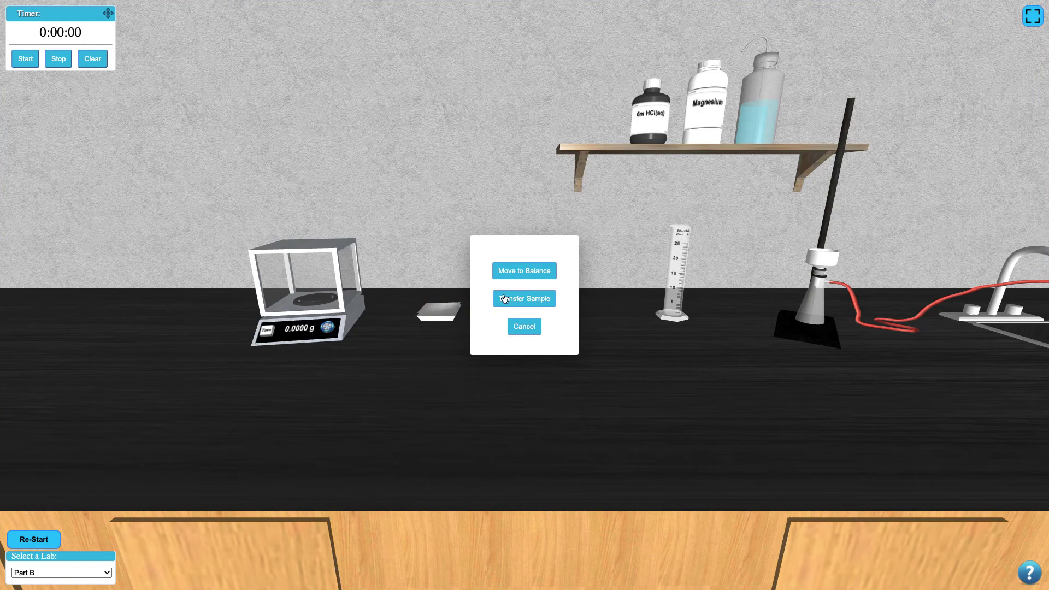
click(522, 272)
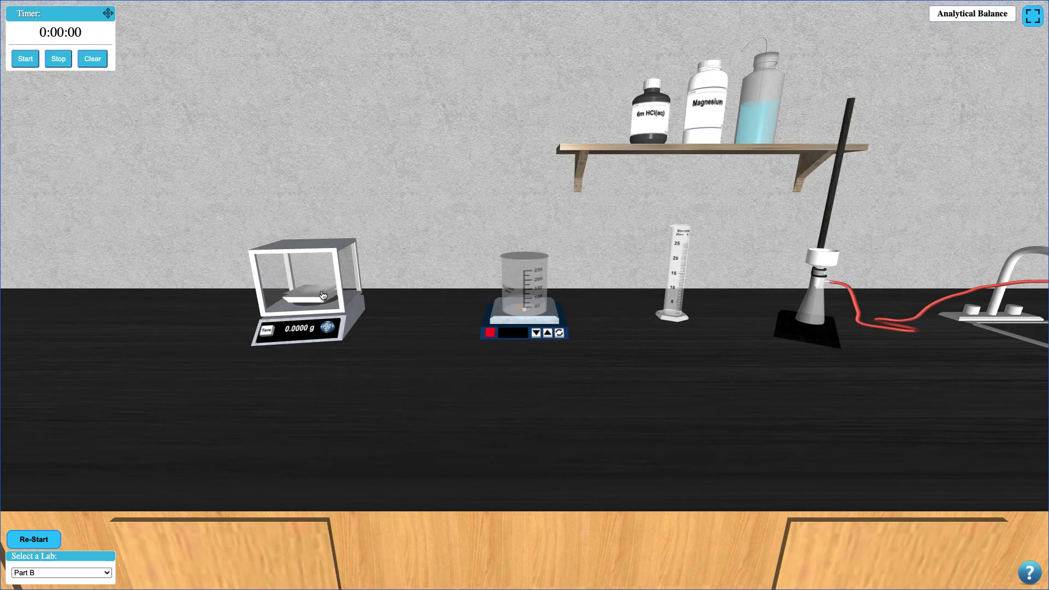
click(322, 292)
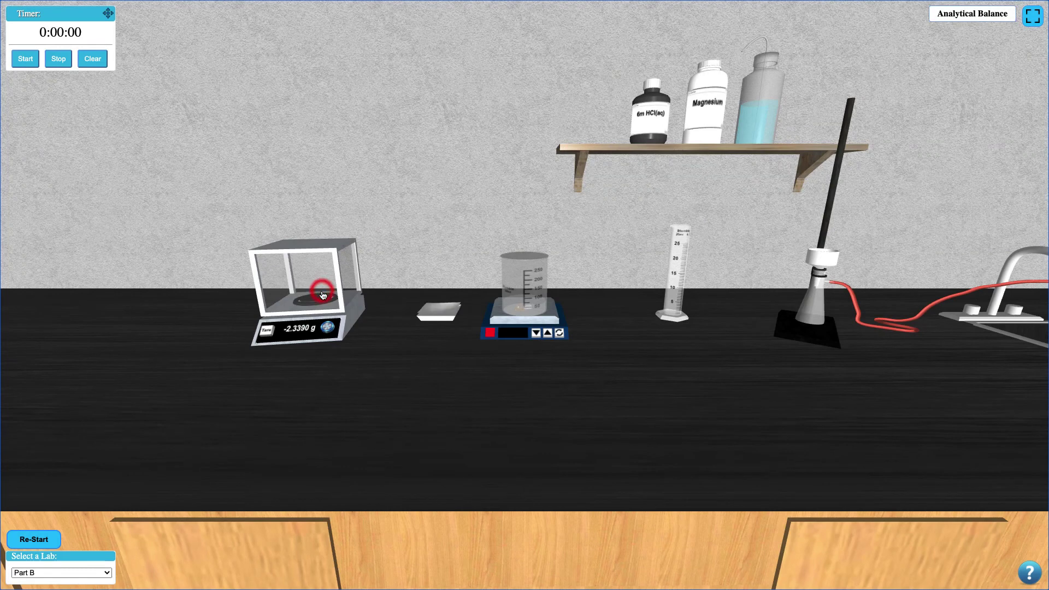
Step: Fit the weighed filter paper into the Buchner funnel and check the reaction's progress
click(440, 309)
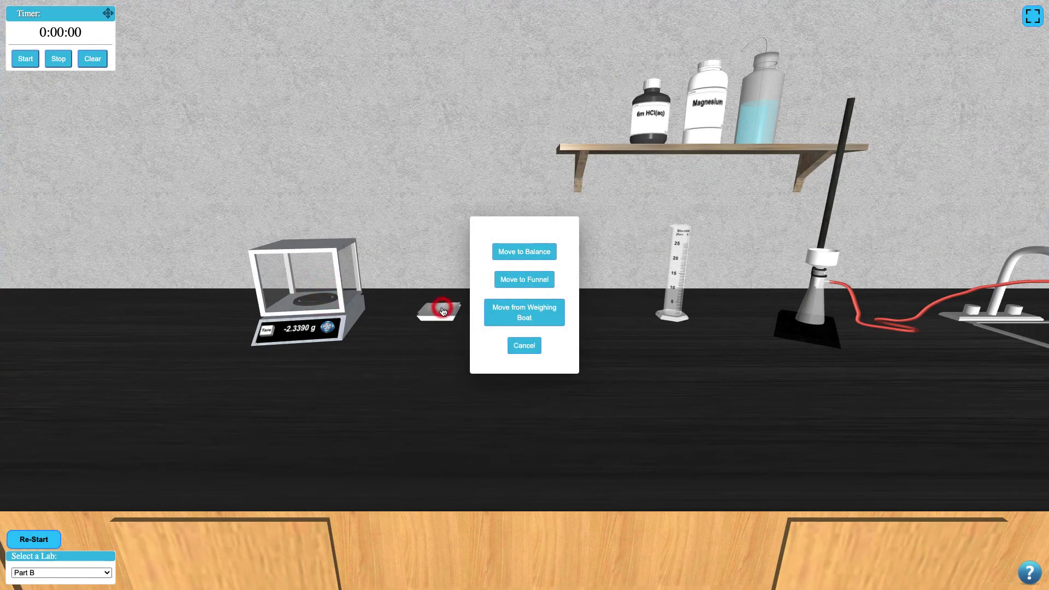
click(530, 280)
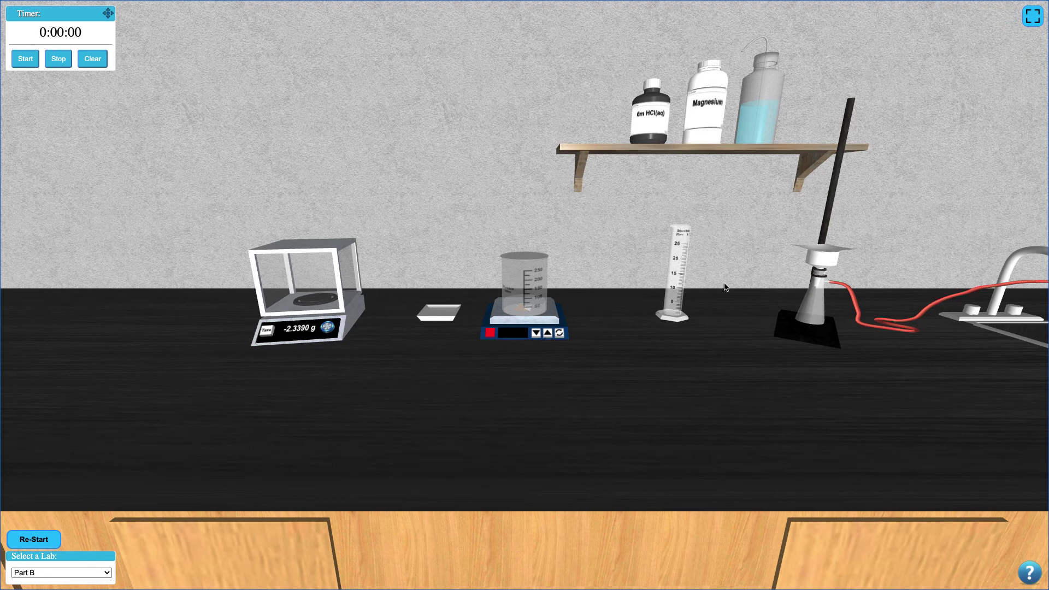
click(516, 304)
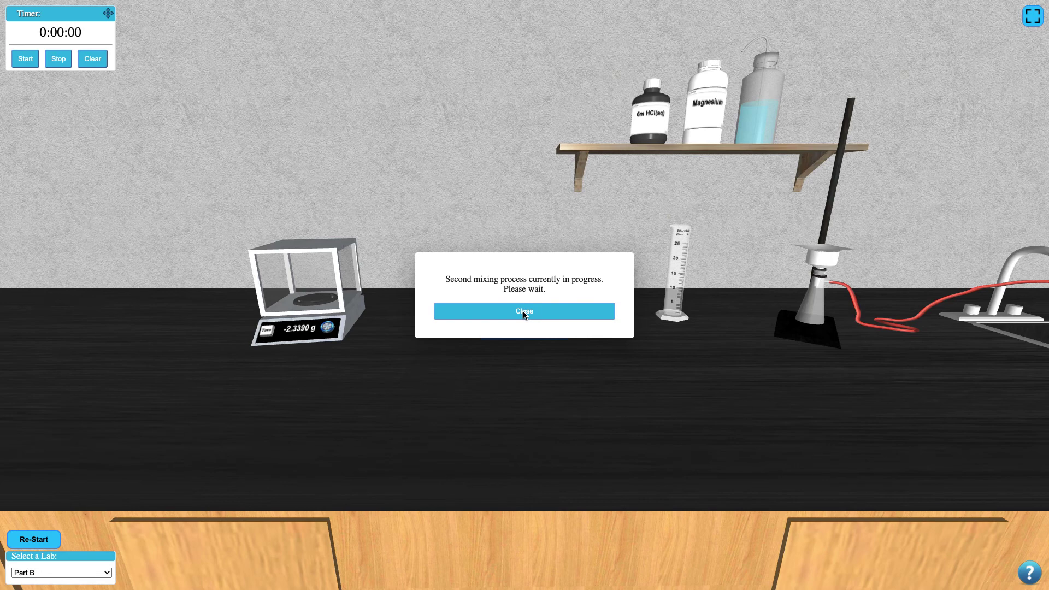
Step: Once mixing finishes, send the beaker contents to the Buchner funnel and begin the 3-minute filtration
click(523, 311)
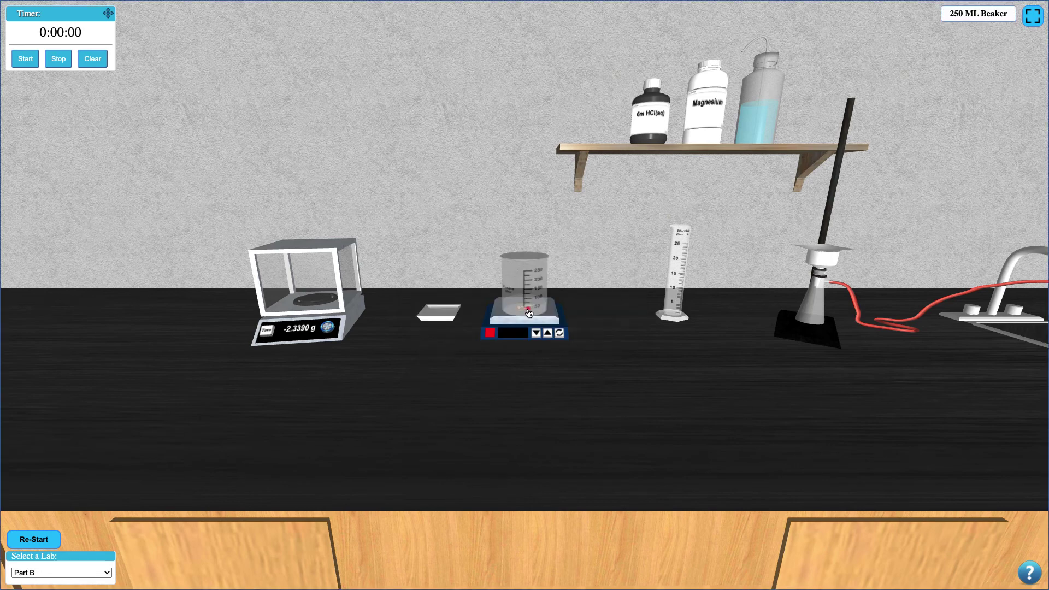
click(525, 307)
click(540, 299)
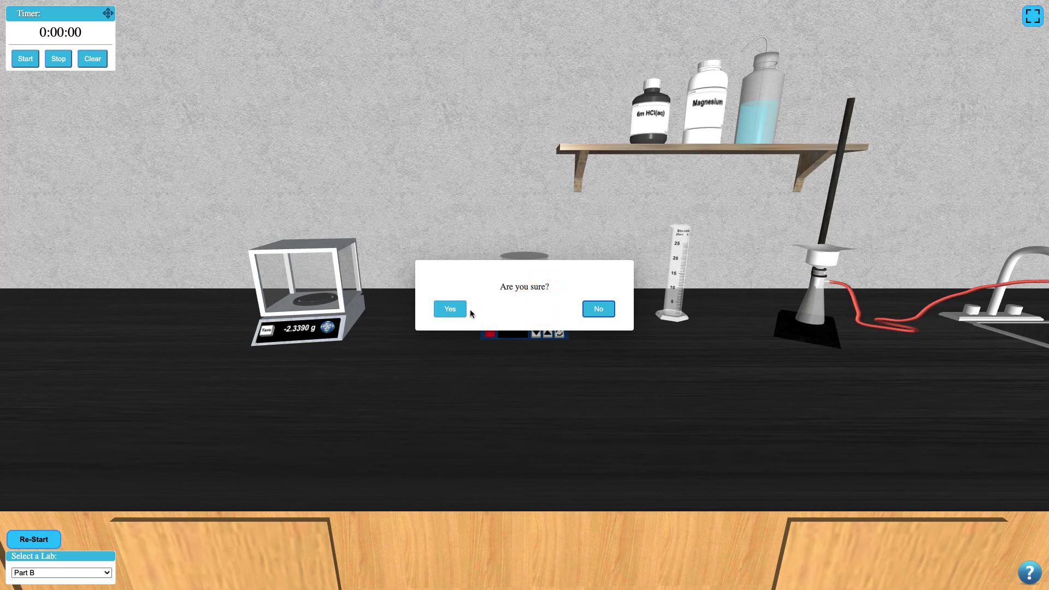
click(454, 309)
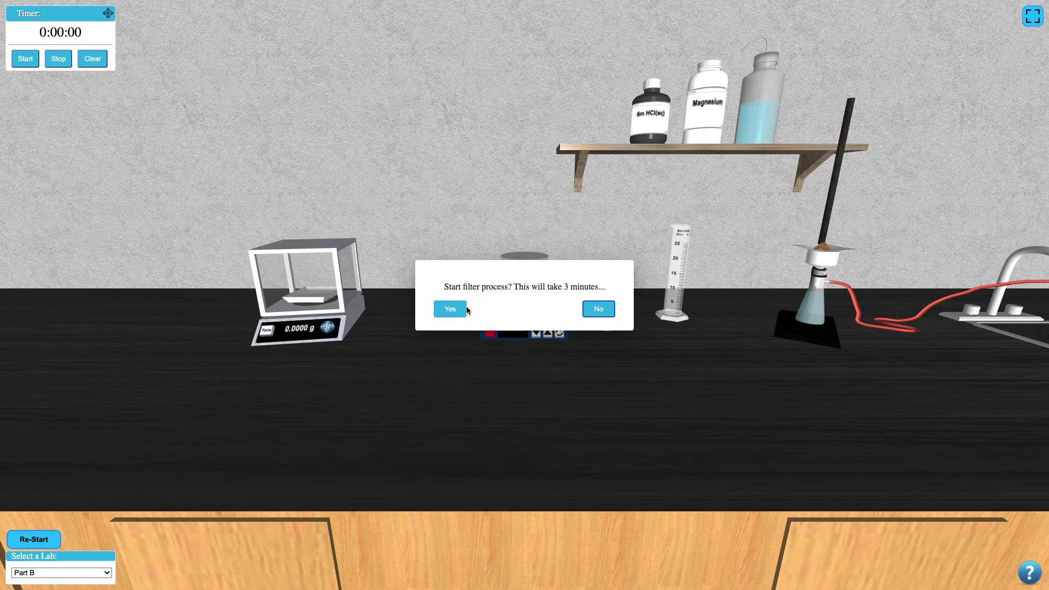
click(456, 309)
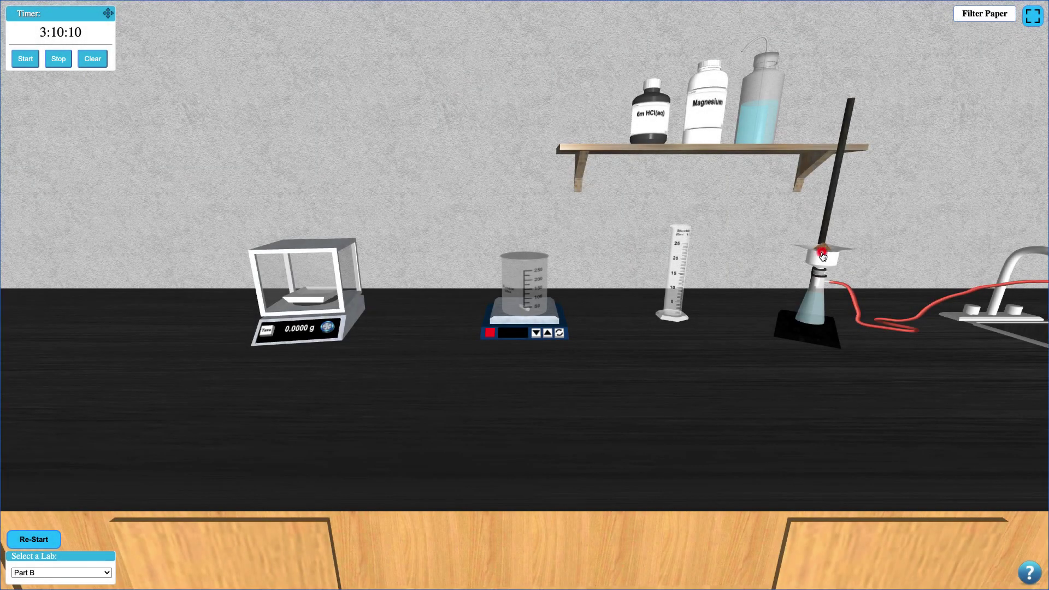
Step: Transfer the used filter paper with the collected solid from the Buchner funnel onto the balance's weighing boat
click(822, 255)
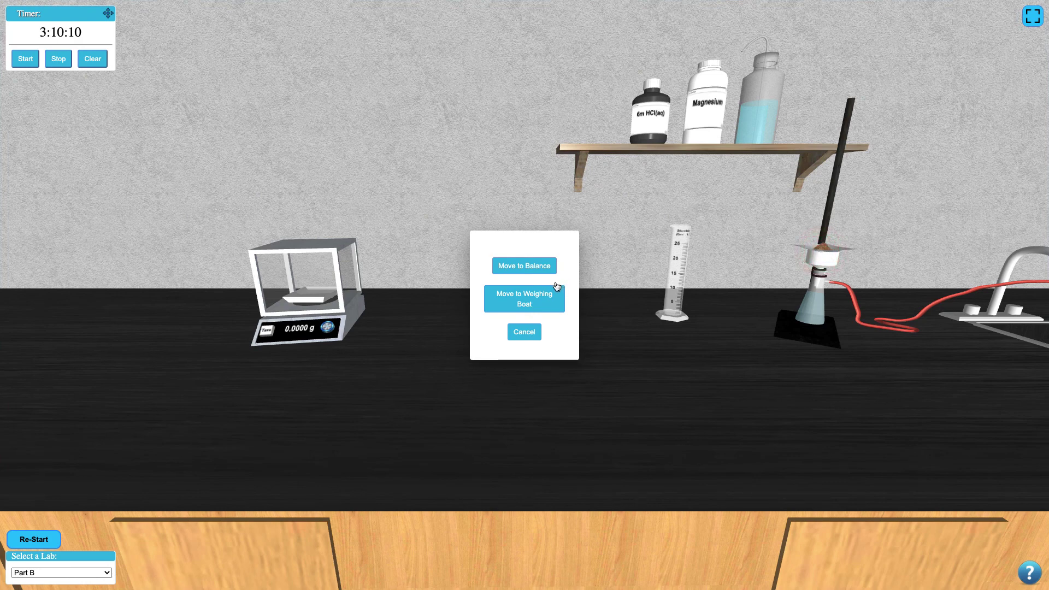
click(542, 295)
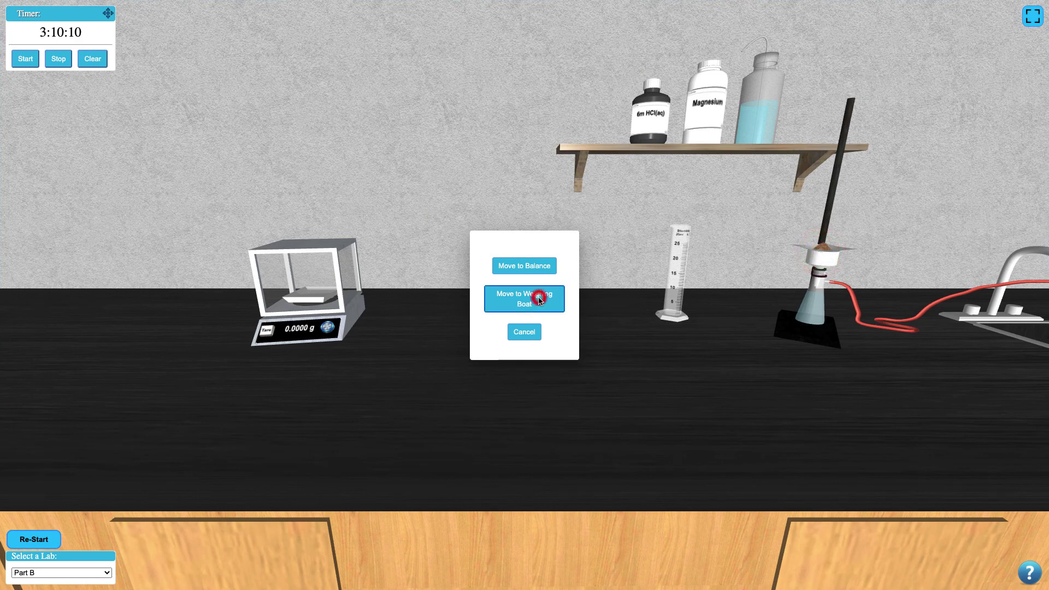